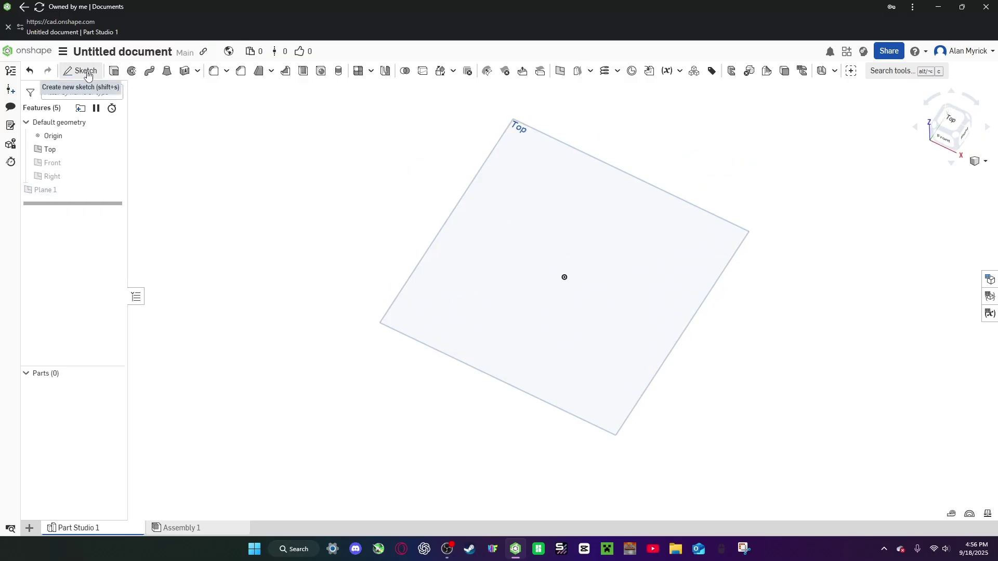
# Sketch a Ø45.208 mm circle centred on the origin of the Top plane and finish Sketch 1
pyautogui.click(88, 73)
pyautogui.click(554, 220)
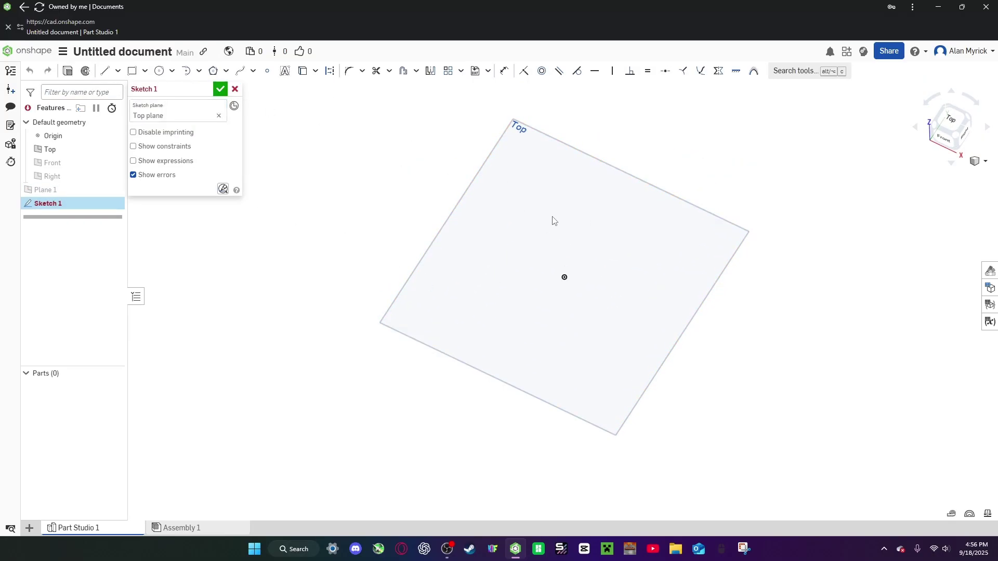
pyautogui.click(158, 72)
pyautogui.scroll(4, 574, 260)
pyautogui.click(577, 259)
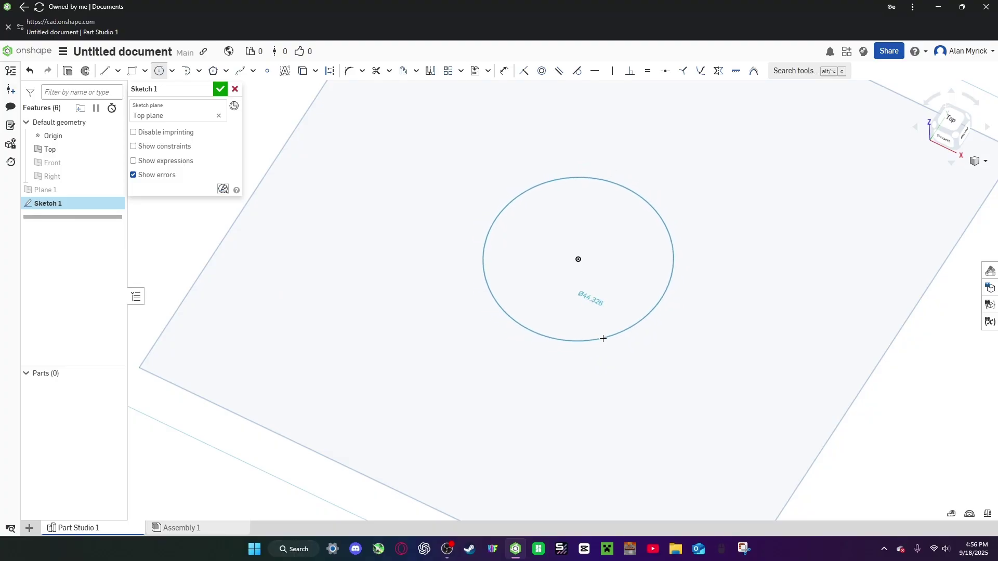
pyautogui.click(606, 340)
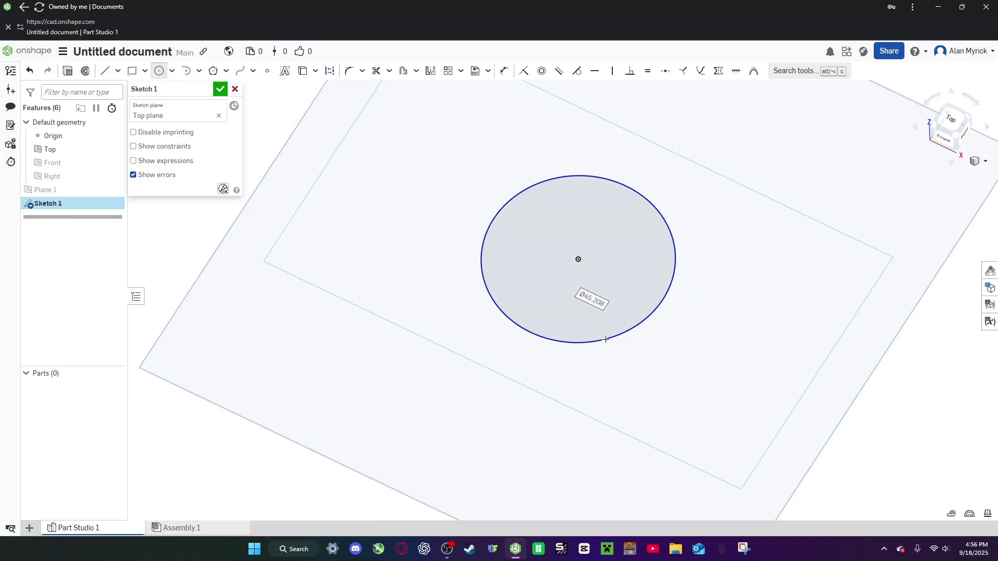
pyautogui.click(221, 89)
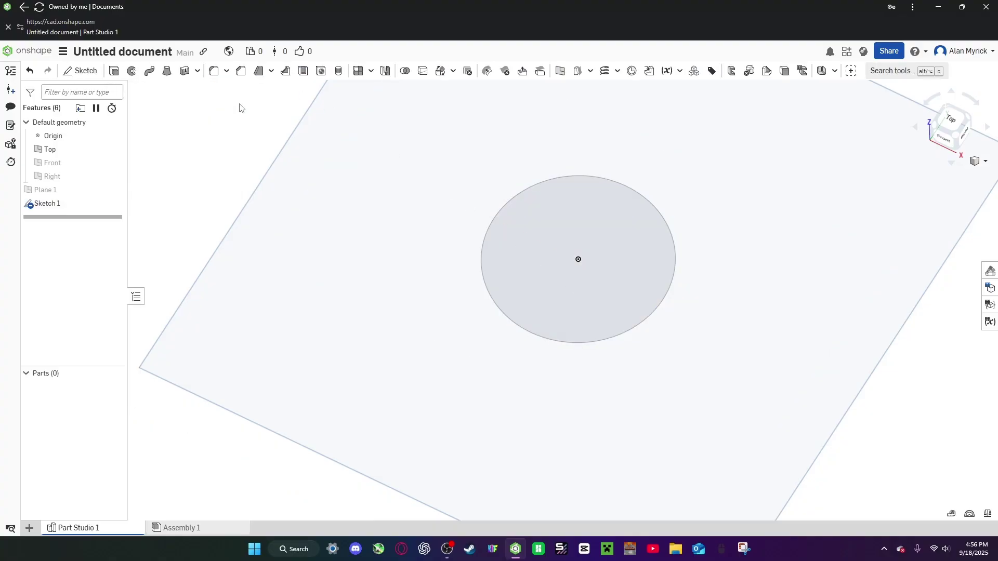
pyautogui.scroll(-2, 286, 213)
# Show Plane 1 and sketch a single point on it as Sketch 2
pyautogui.click(114, 189)
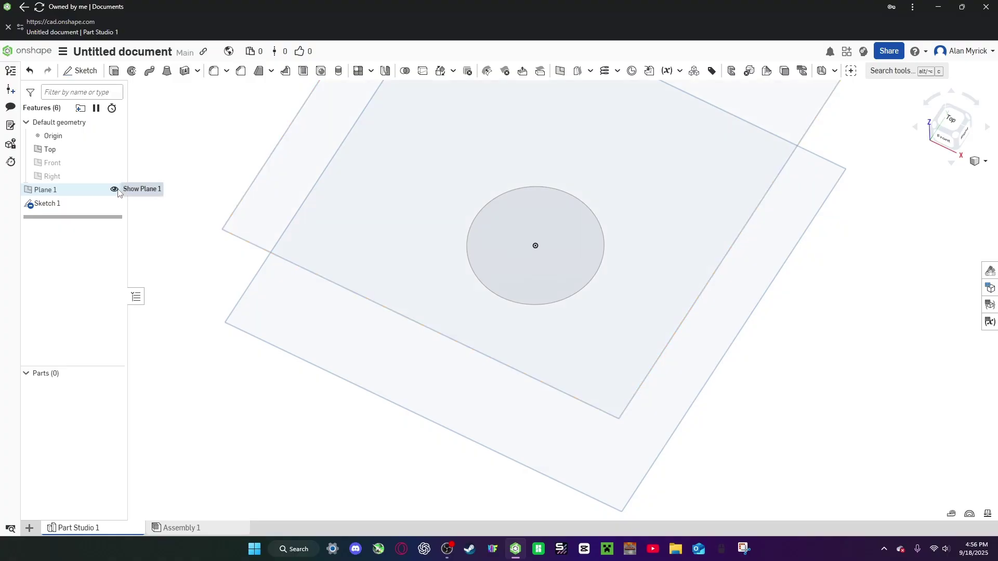
pyautogui.scroll(-2, 442, 372)
pyautogui.click(950, 120)
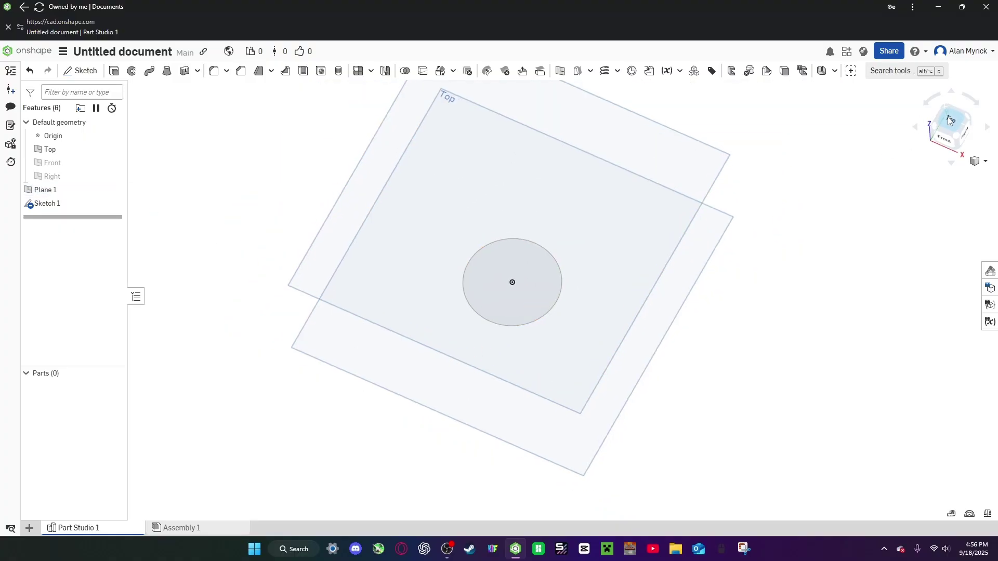
pyautogui.click(82, 70)
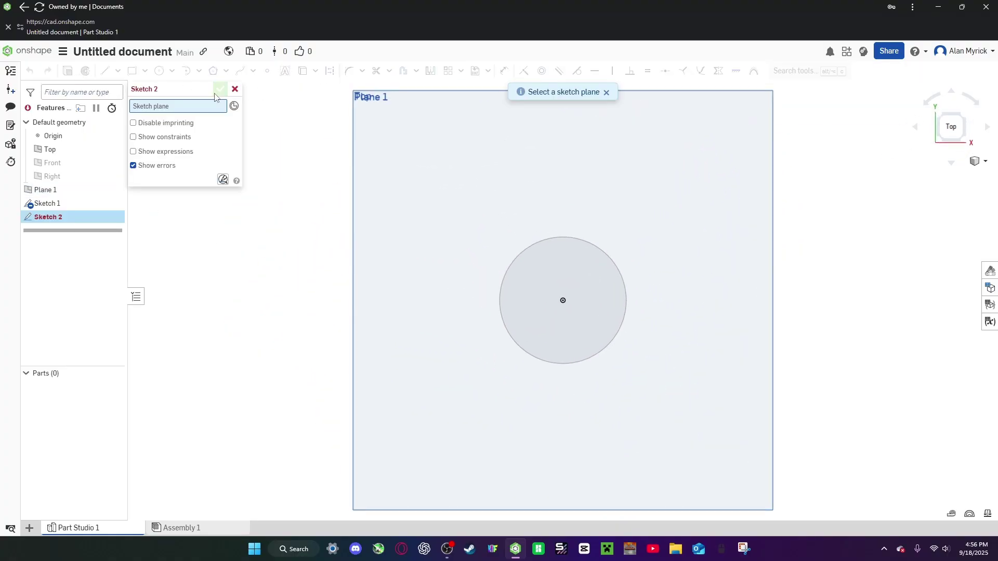
pyautogui.click(594, 234)
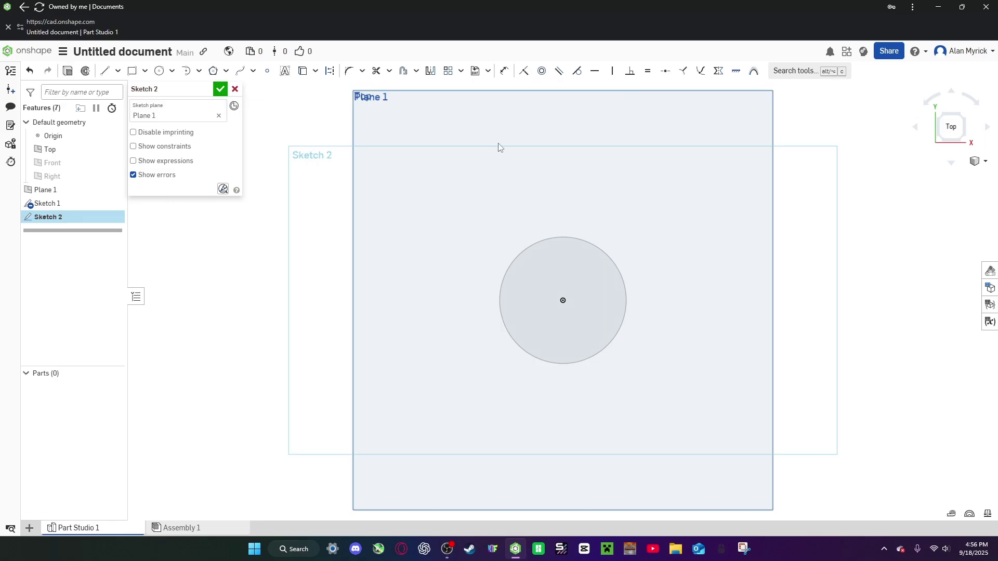
pyautogui.click(267, 71)
pyautogui.click(220, 90)
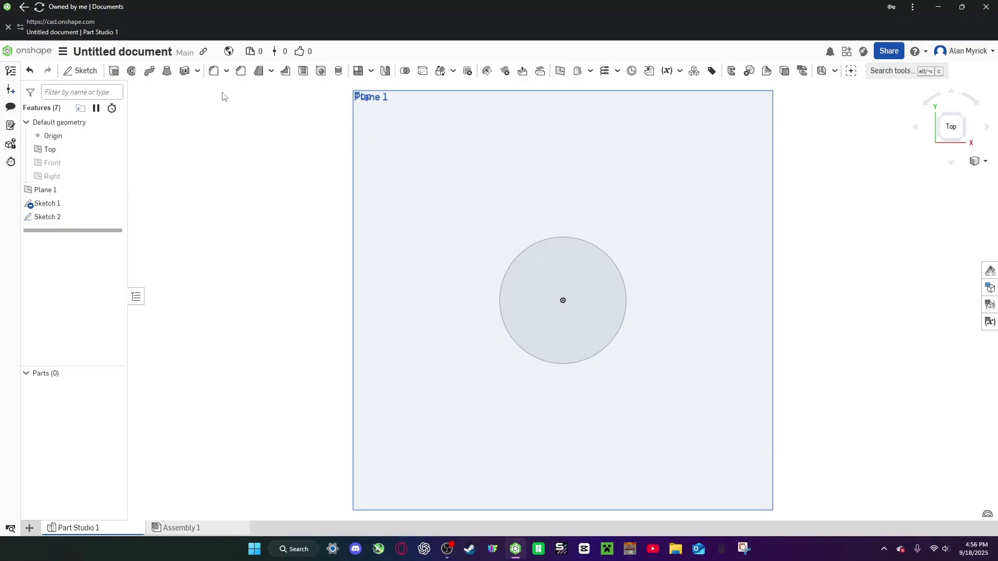
# Loft from the base circle face of Sketch 1 to the Plane 1 point to form the solid cone
pyautogui.click(947, 168)
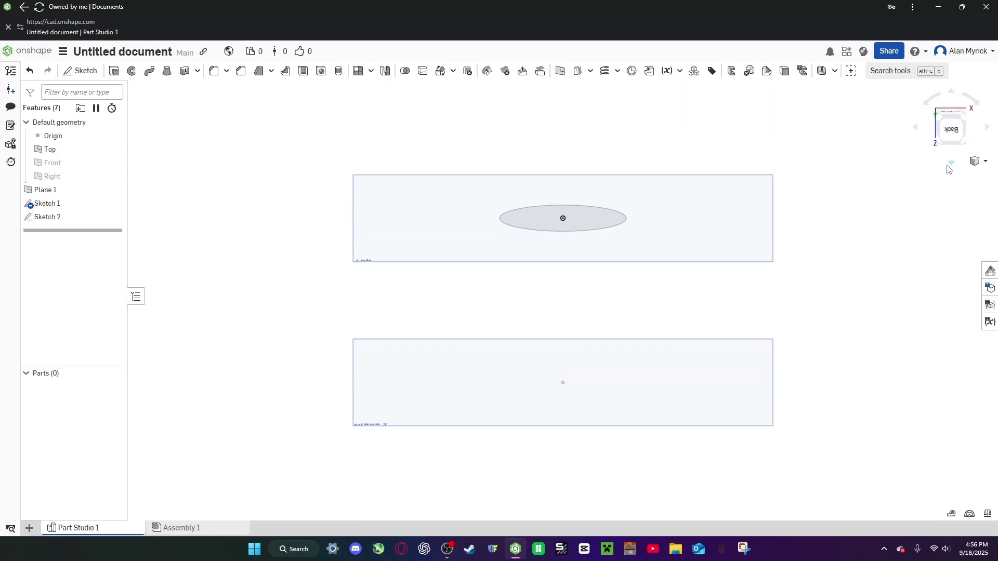
pyautogui.click(948, 168)
pyautogui.click(952, 128)
pyautogui.moveTo(947, 280); pyautogui.dragTo(916, 305, button='right')
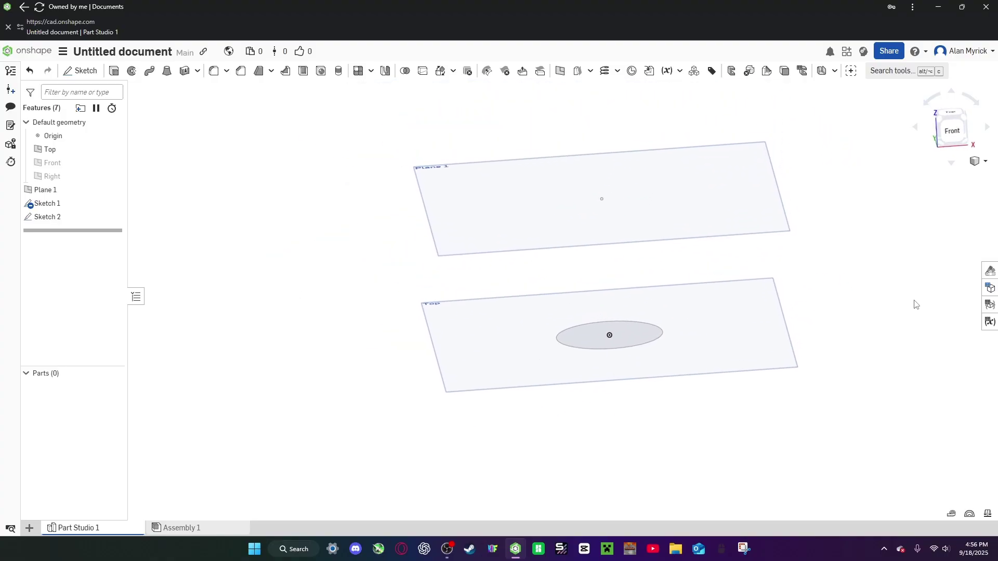
pyautogui.click(167, 71)
pyautogui.click(615, 339)
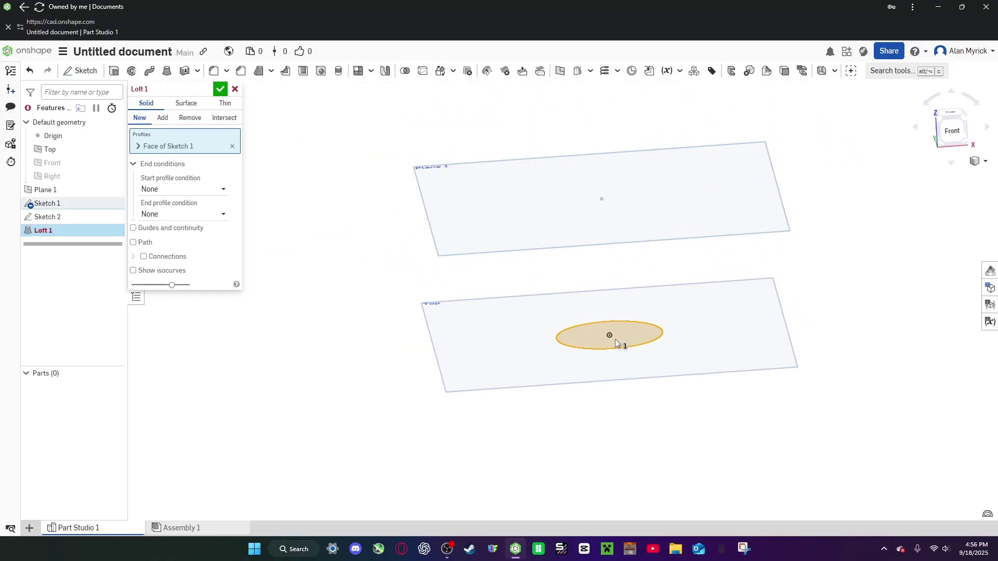
pyautogui.click(604, 201)
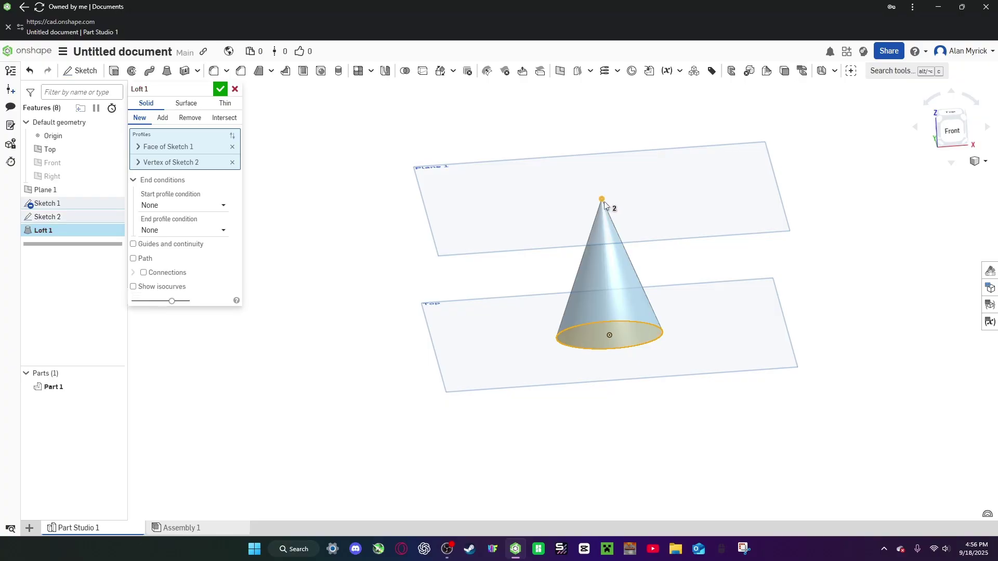
pyautogui.click(218, 91)
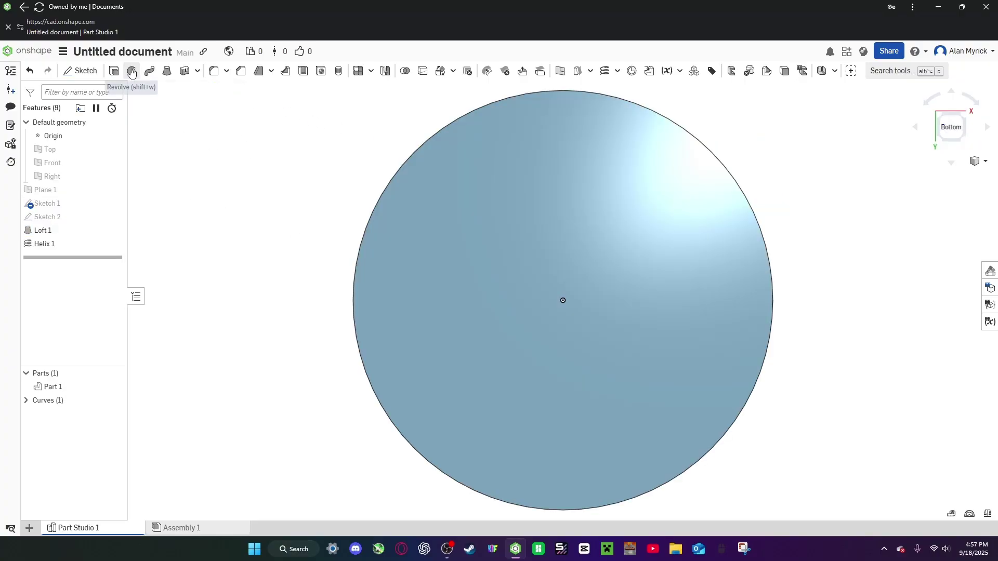
# Start Sketch 3 on the cone's base face with a Ø9.782 circle at its centre
pyautogui.click(85, 72)
pyautogui.click(595, 251)
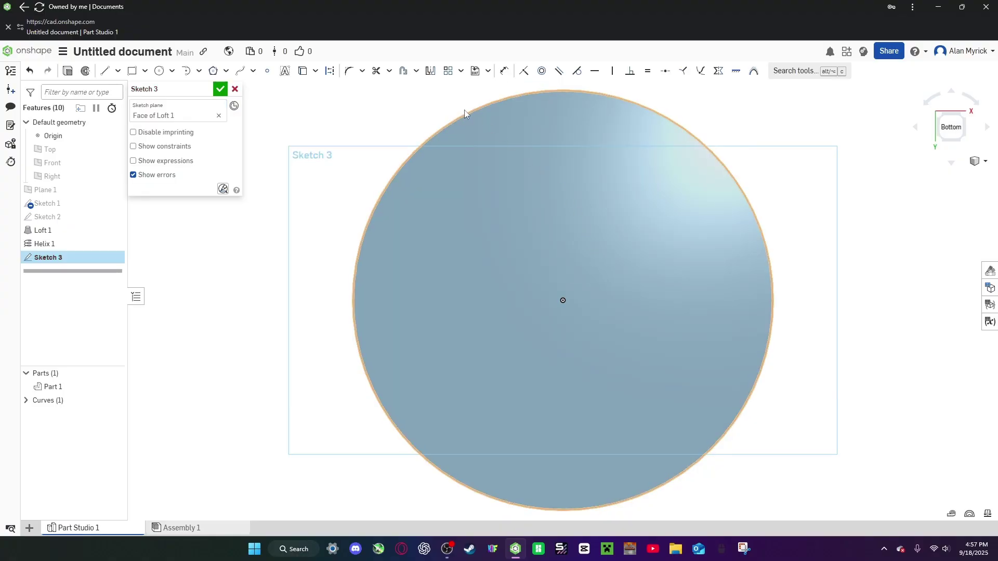
pyautogui.click(158, 71)
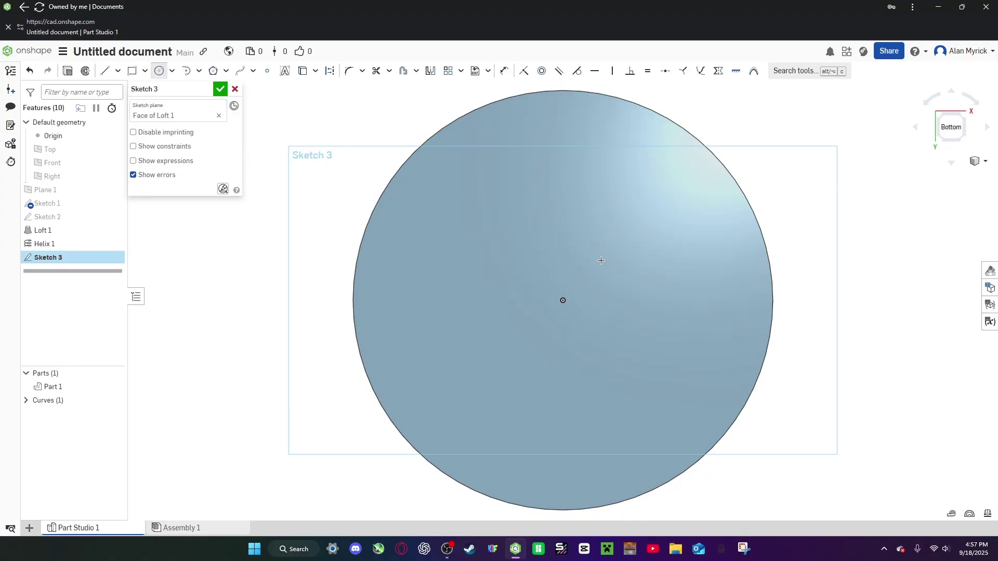
pyautogui.click(564, 301)
pyautogui.click(580, 344)
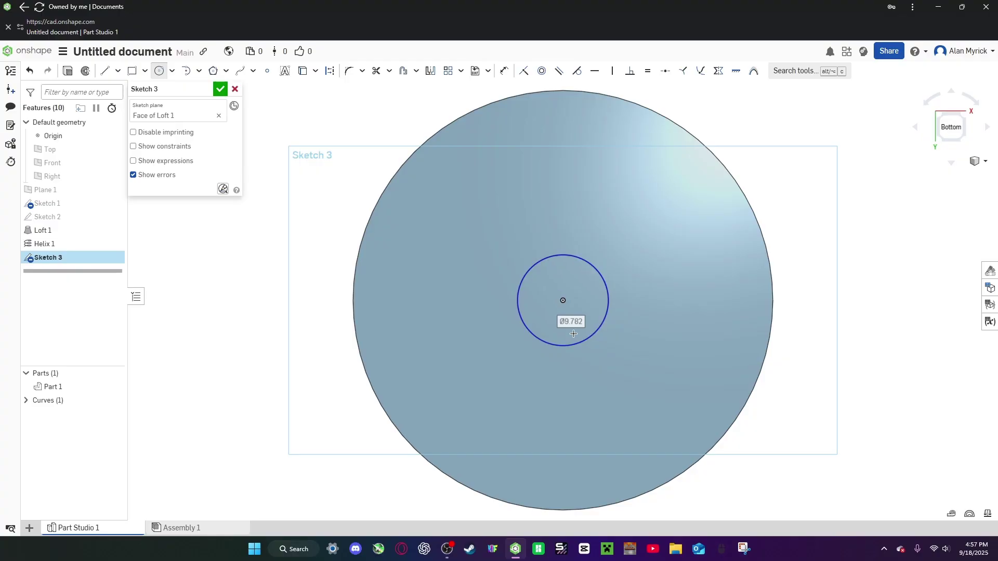
# Draw vertical, horizontal and diagonal lines spanning the small circle
pyautogui.click(105, 71)
pyautogui.scroll(3, 569, 250)
pyautogui.click(559, 260)
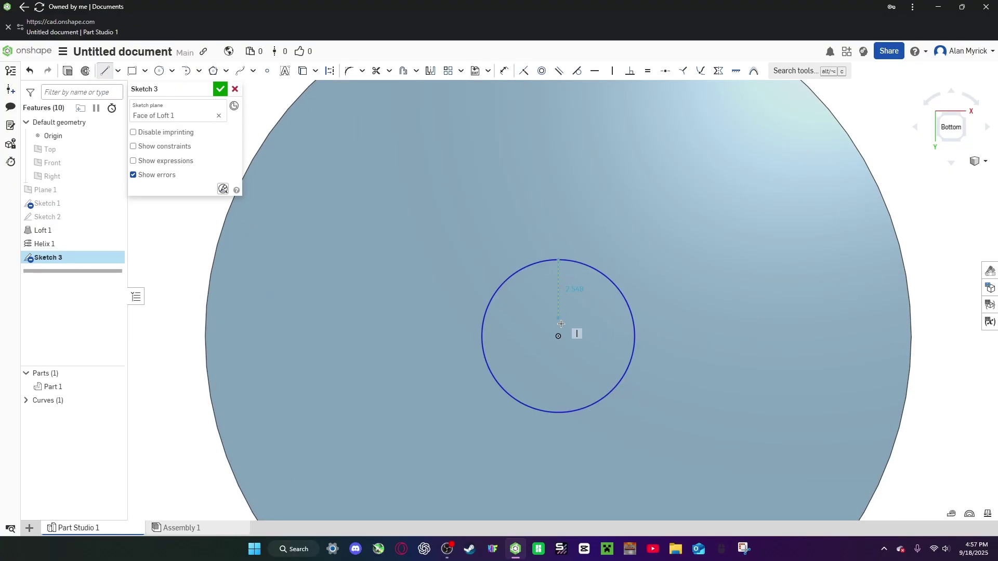
pyautogui.click(559, 413)
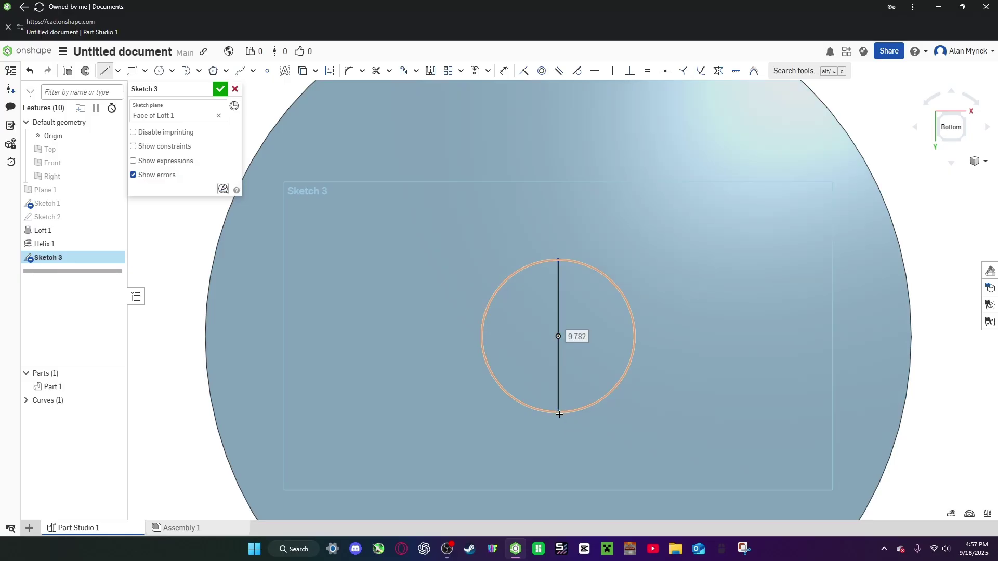
pyautogui.click(485, 337)
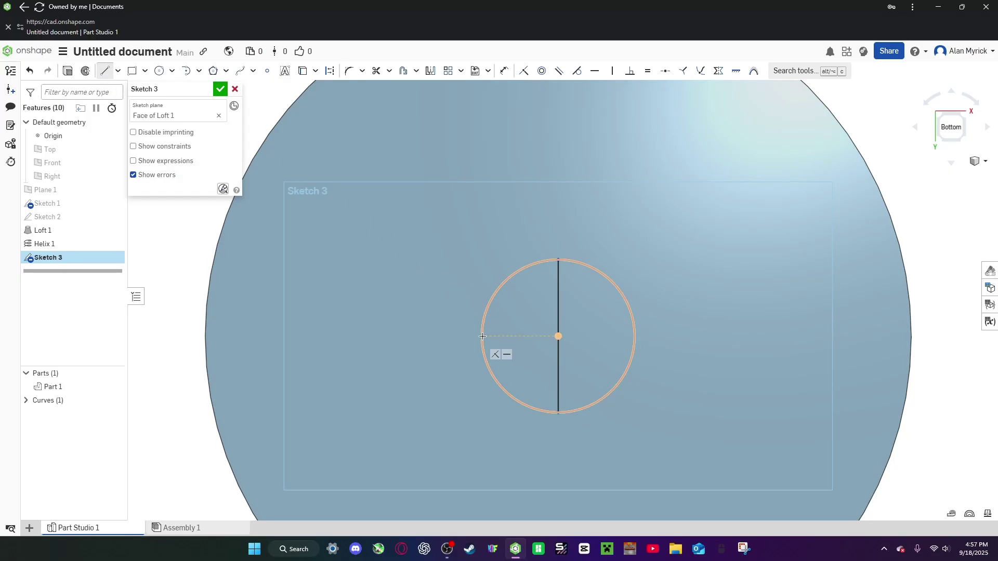
pyautogui.click(636, 336)
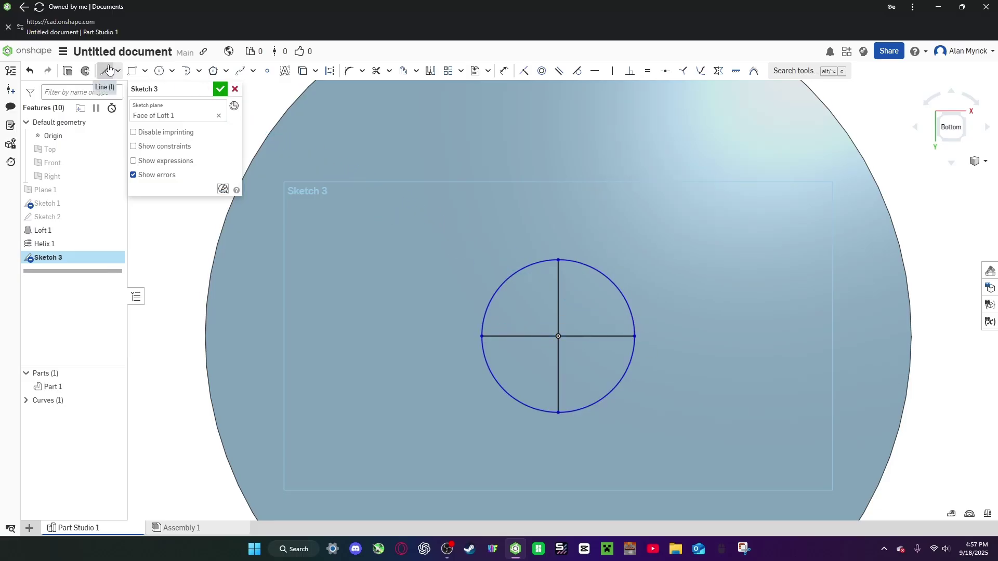
pyautogui.scroll(1, 515, 284)
pyautogui.click(508, 276)
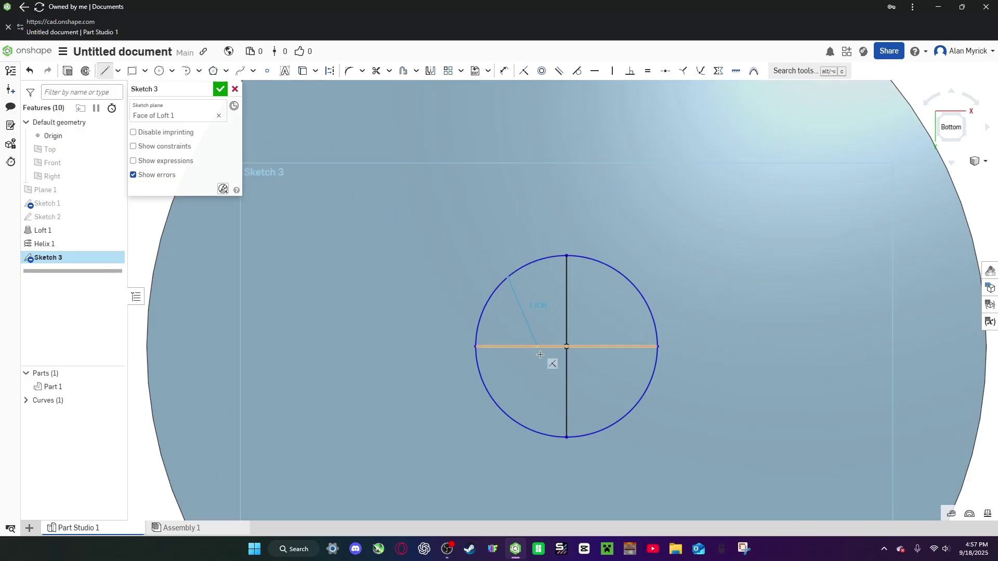
pyautogui.click(634, 406)
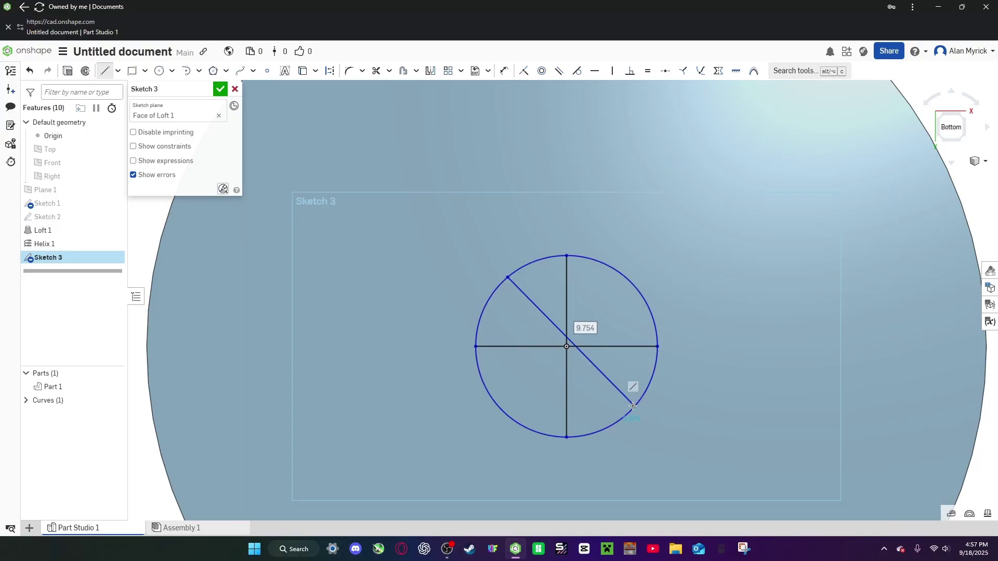
pyautogui.scroll(4, 548, 339)
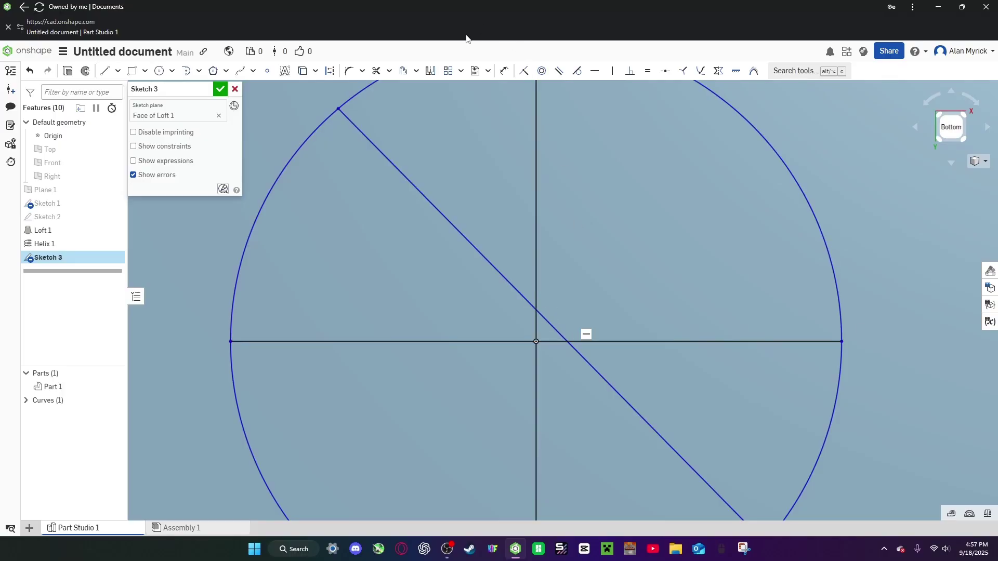
# Make the diagonal line coincident with the circle's centre
pyautogui.click(525, 72)
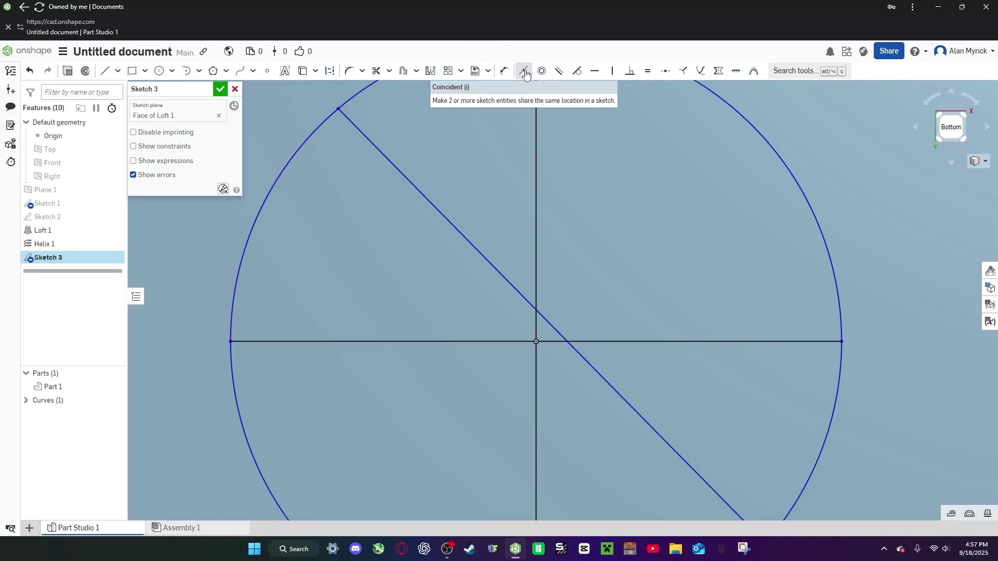
pyautogui.click(549, 322)
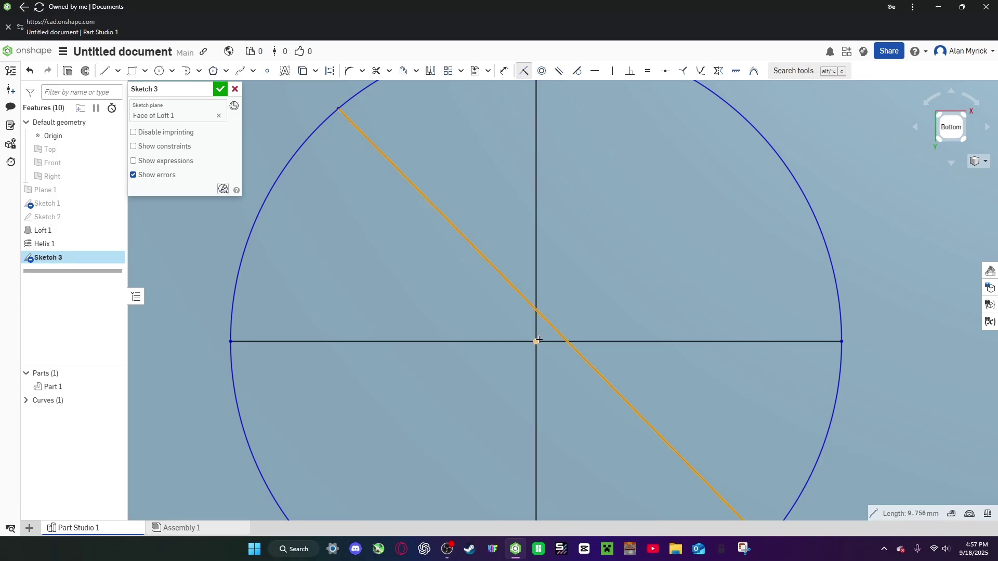
pyautogui.click(537, 343)
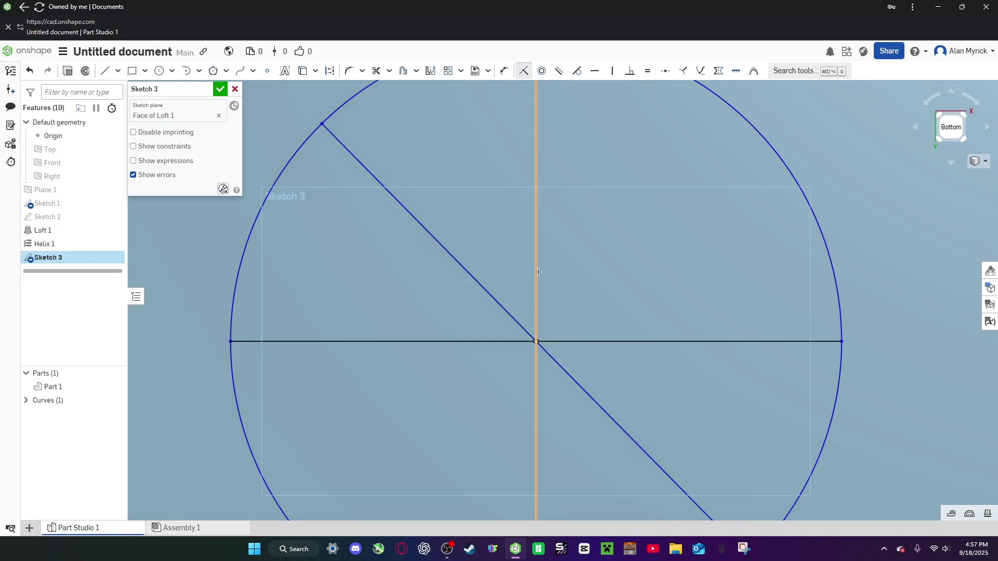
pyautogui.click(508, 74)
# Dimension the first diagonal at 30° from the vertical line
pyautogui.click(409, 211)
pyautogui.click(536, 162)
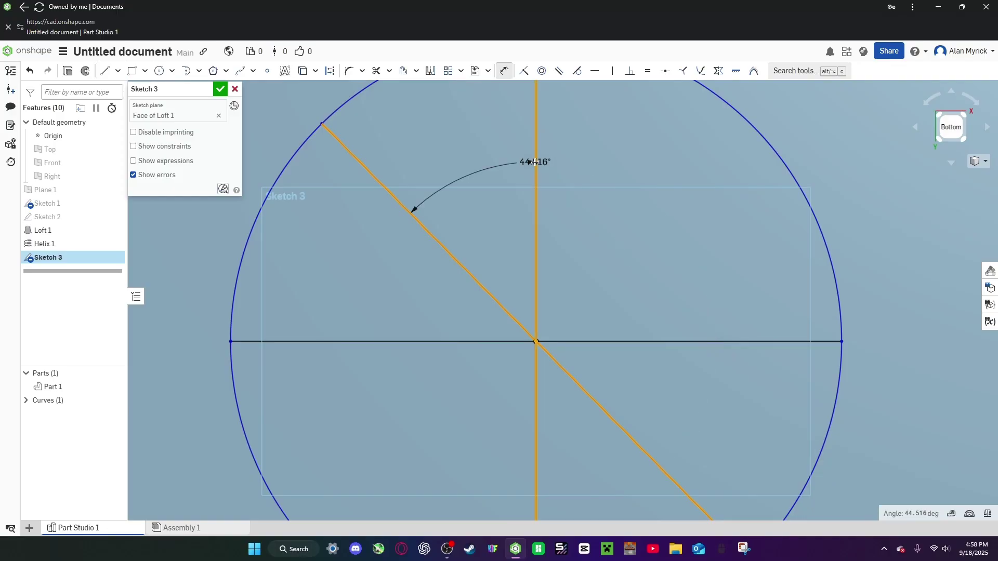
pyautogui.click(535, 162)
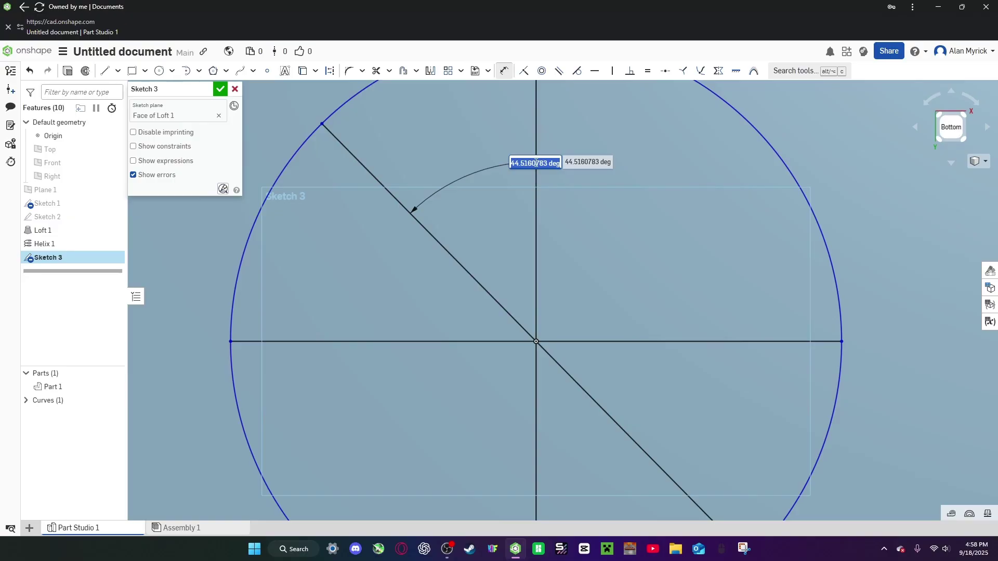
pyautogui.write('30')
pyautogui.press('Return')
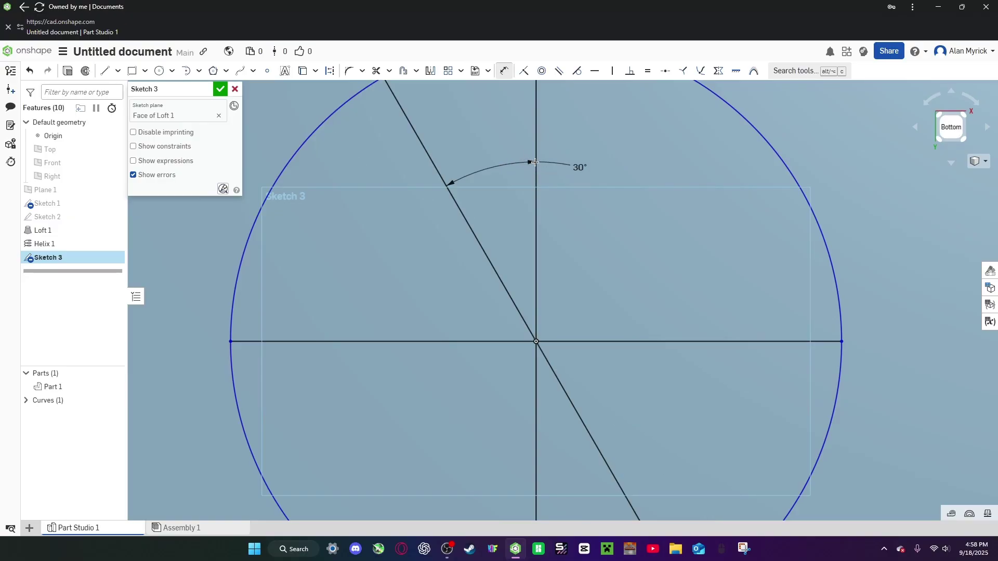
# Draw a second diagonal across the circle and make it pass through the centre
pyautogui.click(105, 70)
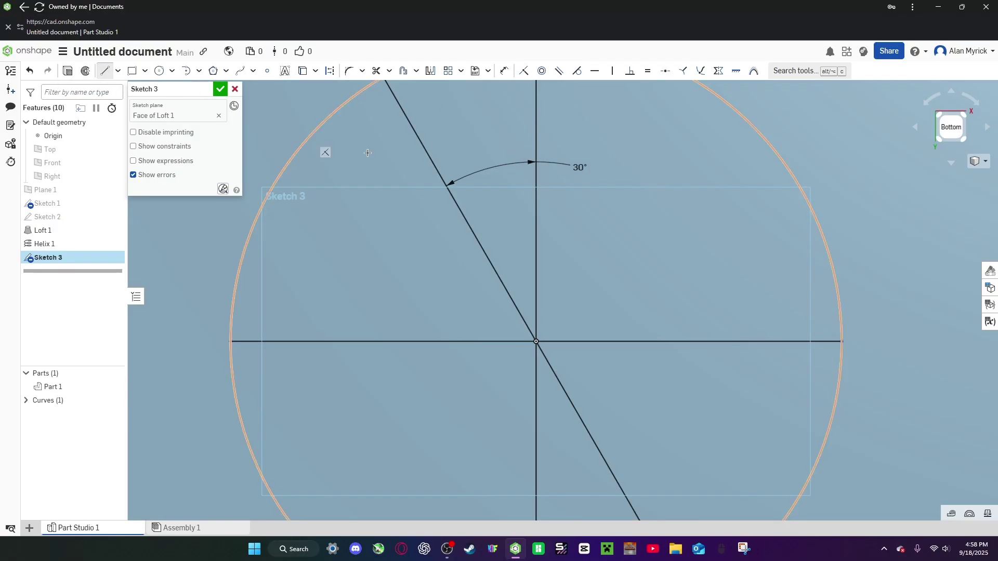
pyautogui.press('f')
pyautogui.click(694, 151)
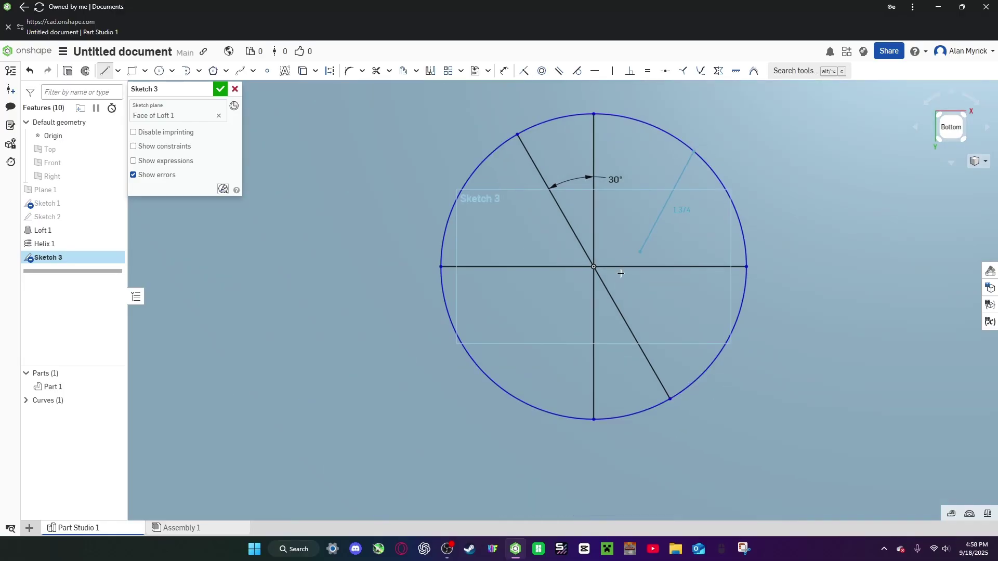
pyautogui.click(479, 371)
pyautogui.click(524, 70)
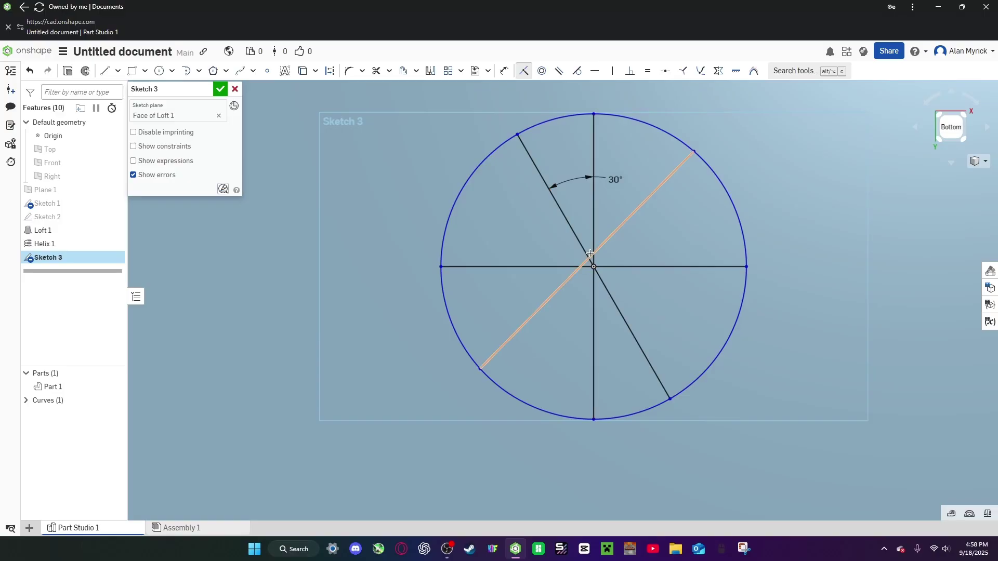
pyautogui.click(590, 254)
pyautogui.click(594, 267)
# Dimension the second diagonal at 30° from the vertical line, undoing a misplaced attempt
pyautogui.click(504, 71)
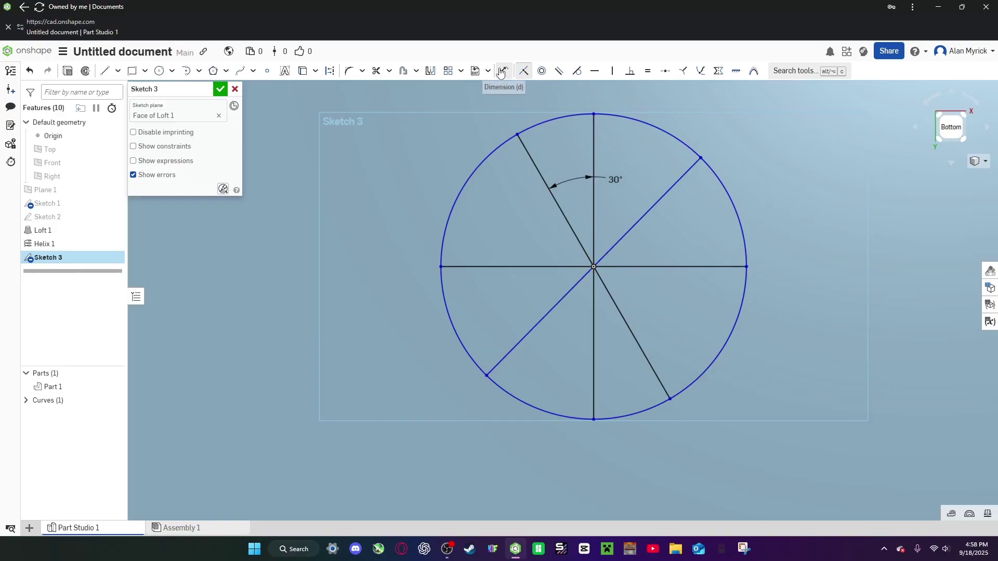
pyautogui.click(650, 209)
pyautogui.click(594, 182)
pyautogui.click(595, 179)
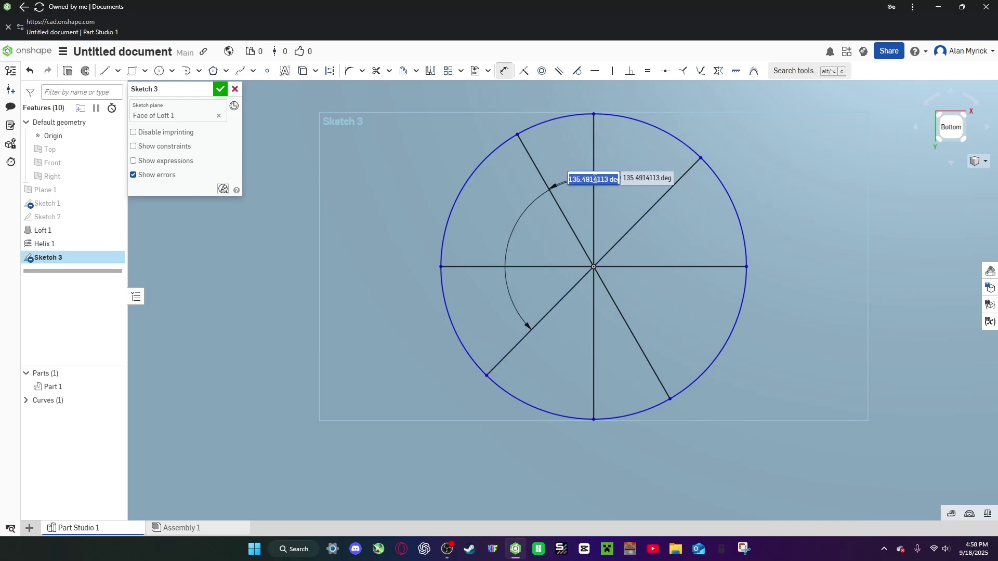
pyautogui.write('30')
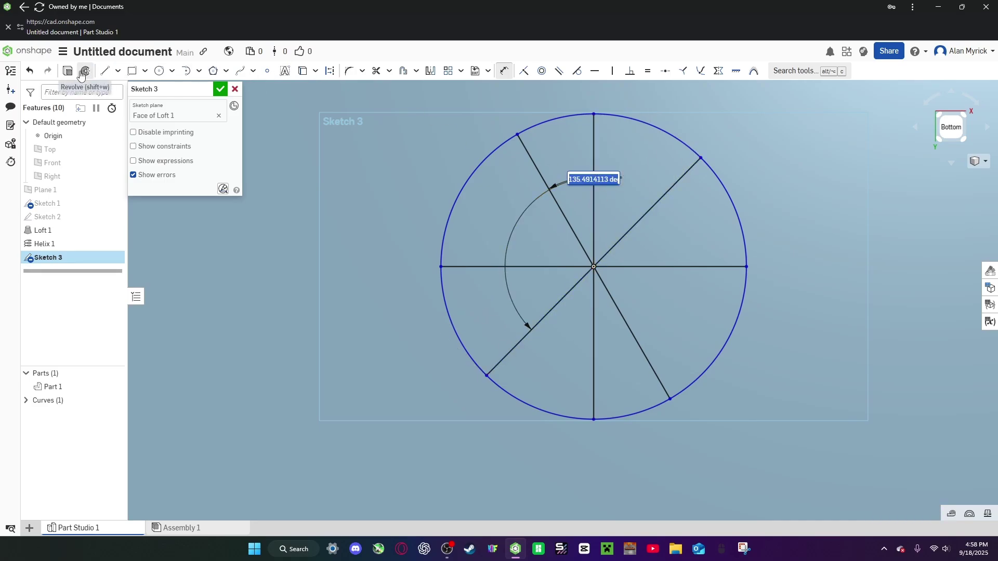
pyautogui.click(28, 73)
pyautogui.click(29, 73)
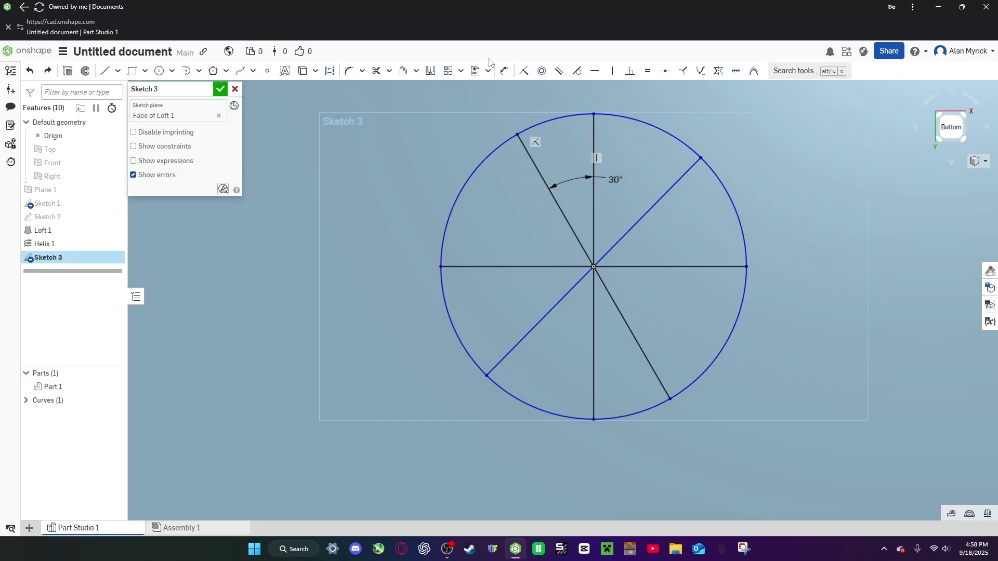
pyautogui.click(500, 72)
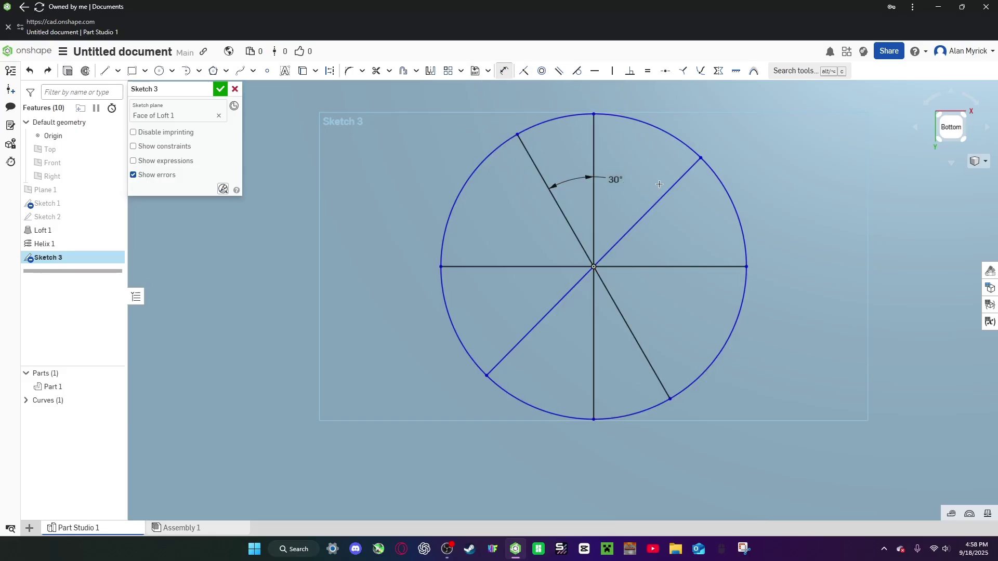
pyautogui.click(646, 212)
pyautogui.click(594, 182)
pyautogui.click(595, 176)
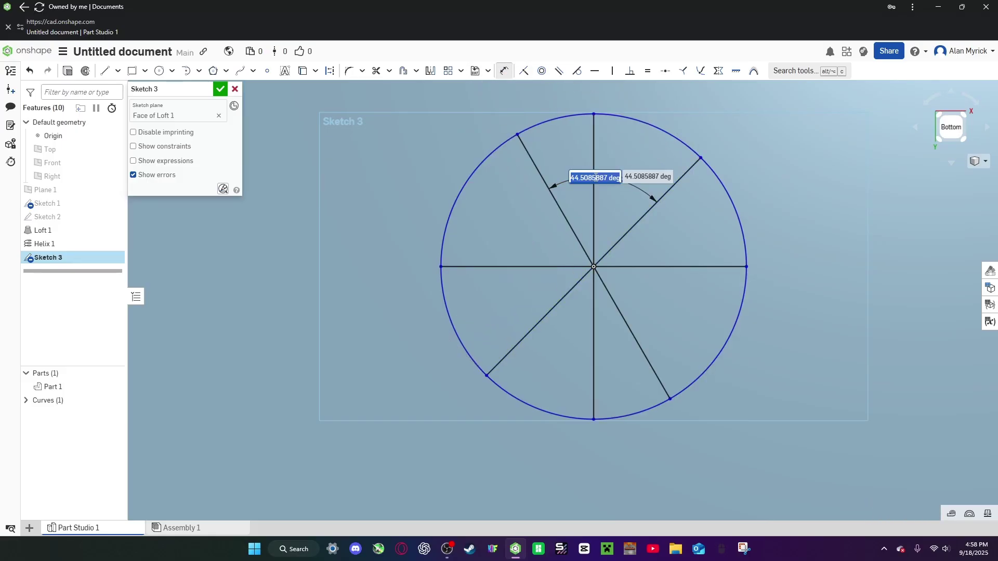
pyautogui.write('30')
pyautogui.press('Return')
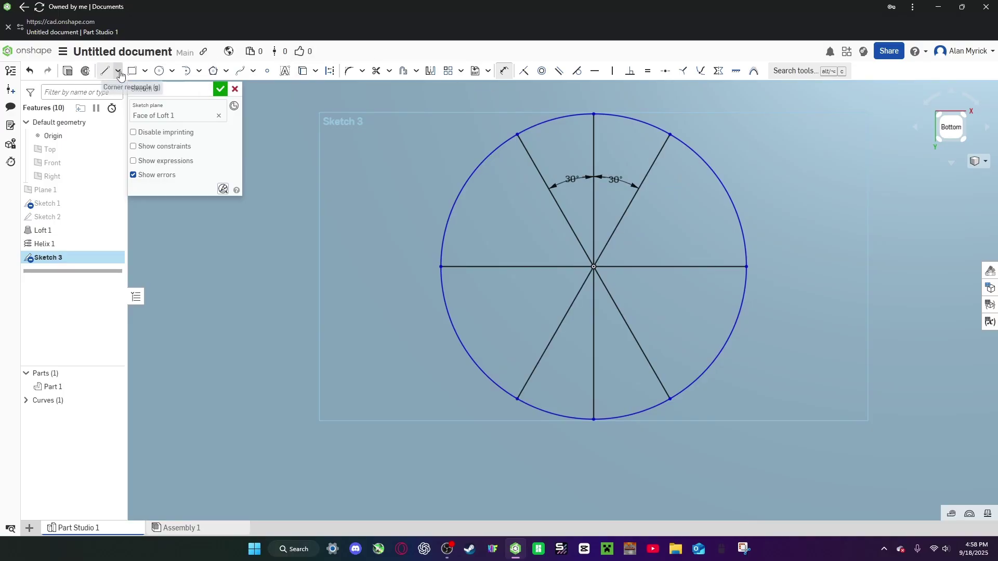
# Draw a vertical line up from the circle's top and a spline from its tip to the upper-right spoke end
pyautogui.click(100, 72)
pyautogui.scroll(-5, 598, 364)
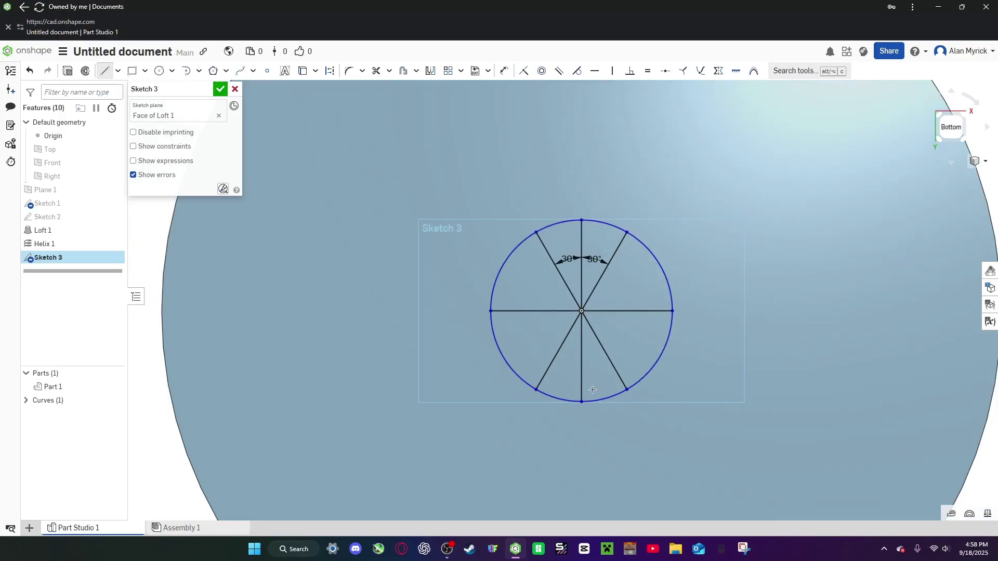
pyautogui.click(600, 297)
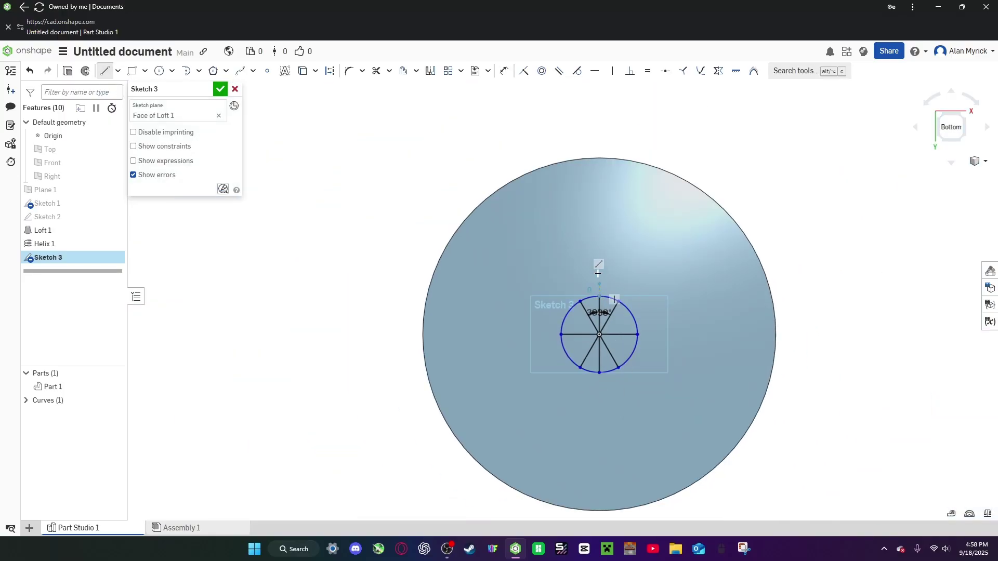
pyautogui.click(598, 195)
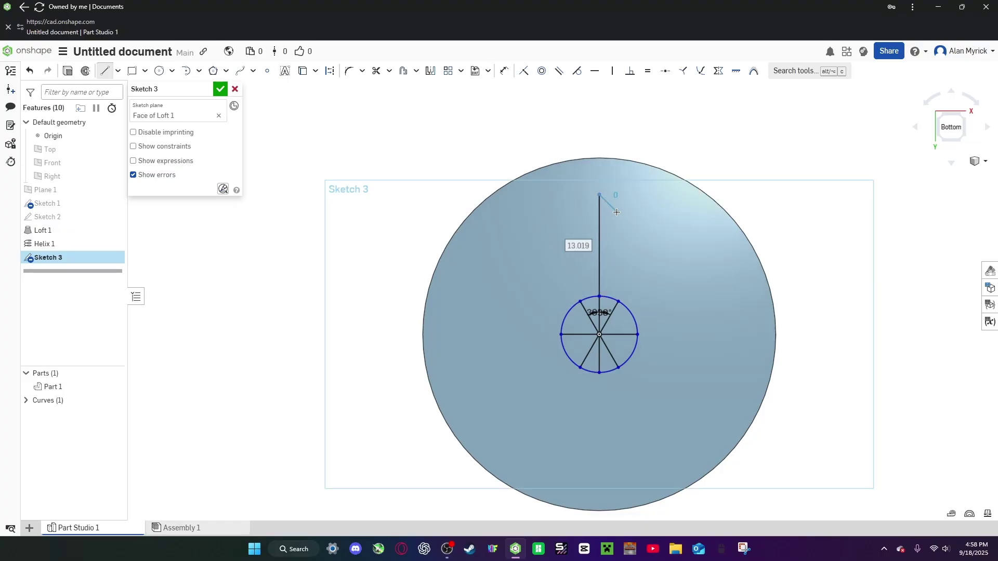
pyautogui.click(103, 71)
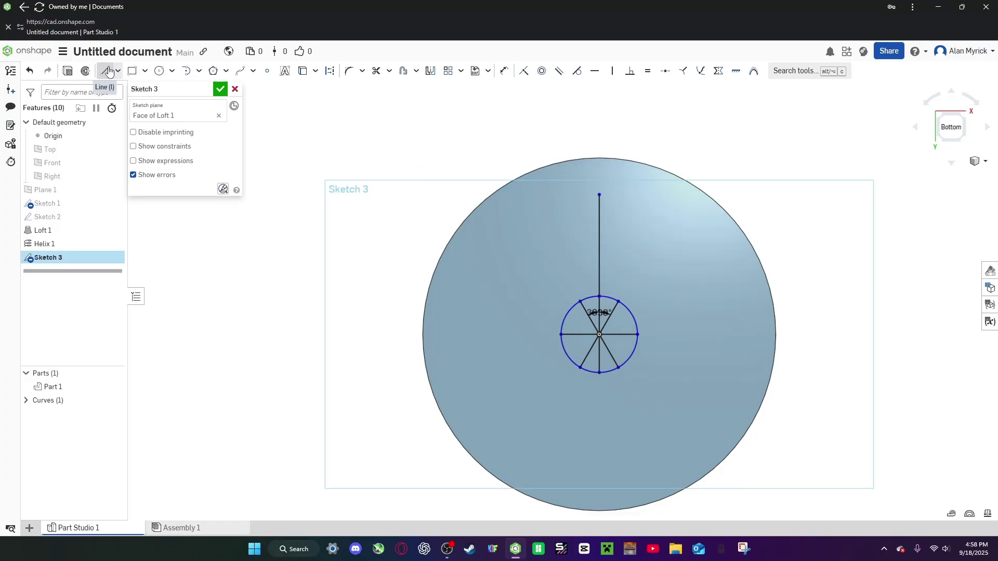
pyautogui.click(240, 74)
pyautogui.scroll(4, 641, 200)
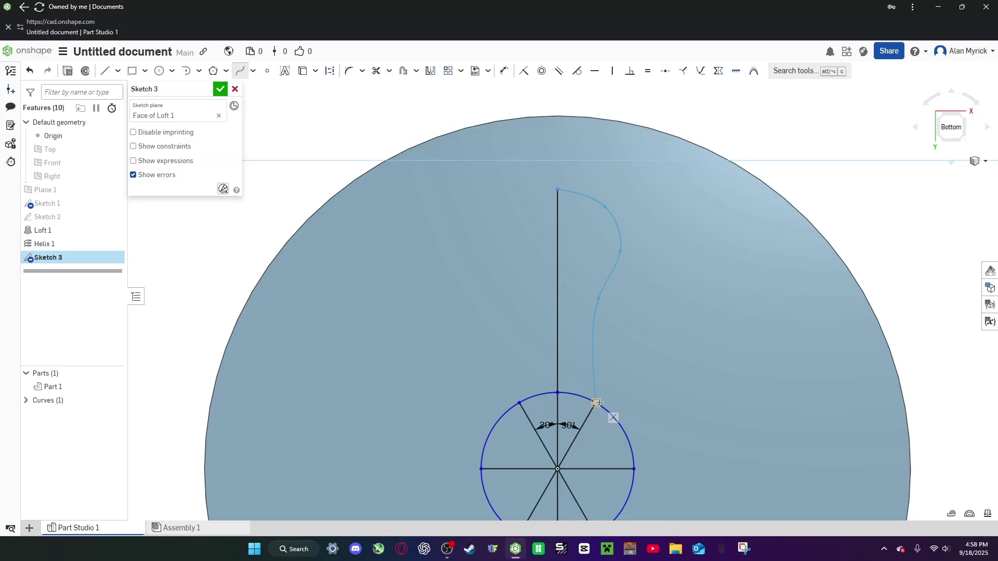
pyautogui.doubleClick(596, 403)
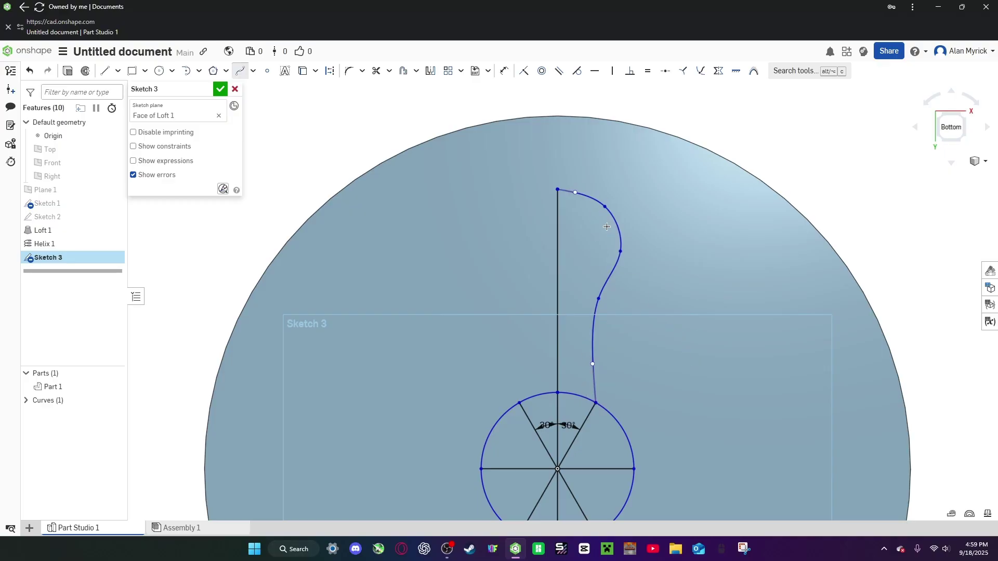
pyautogui.click(429, 72)
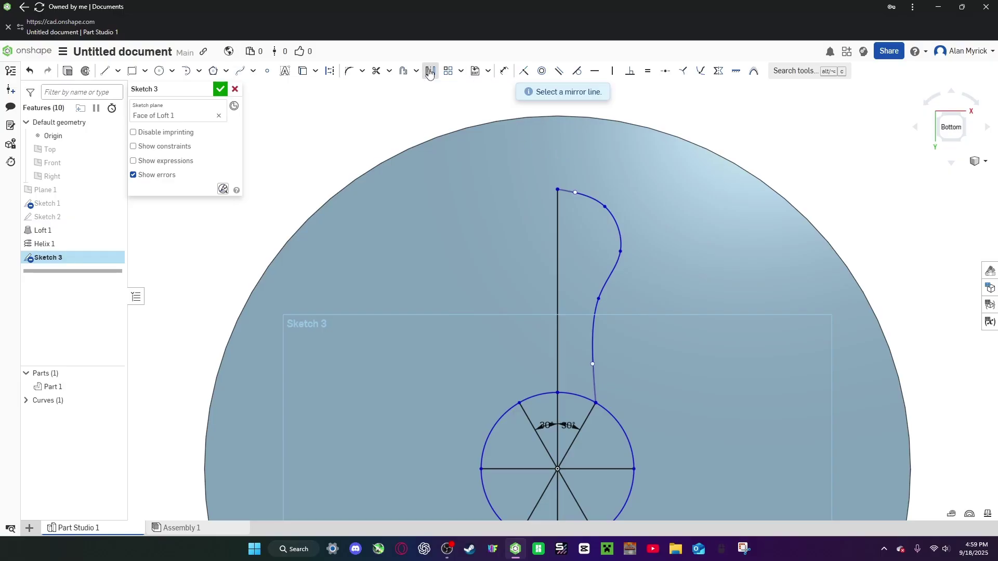
# Mirror the spline across the vertical line and the left diagonal to close the top and left lobes
pyautogui.click(559, 412)
pyautogui.click(593, 325)
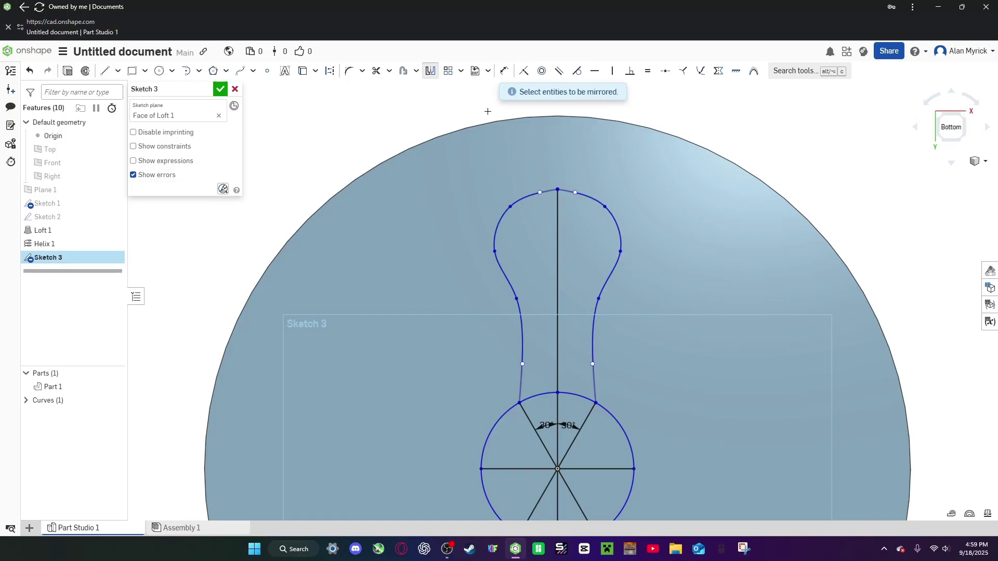
pyautogui.click(430, 72)
pyautogui.click(430, 72)
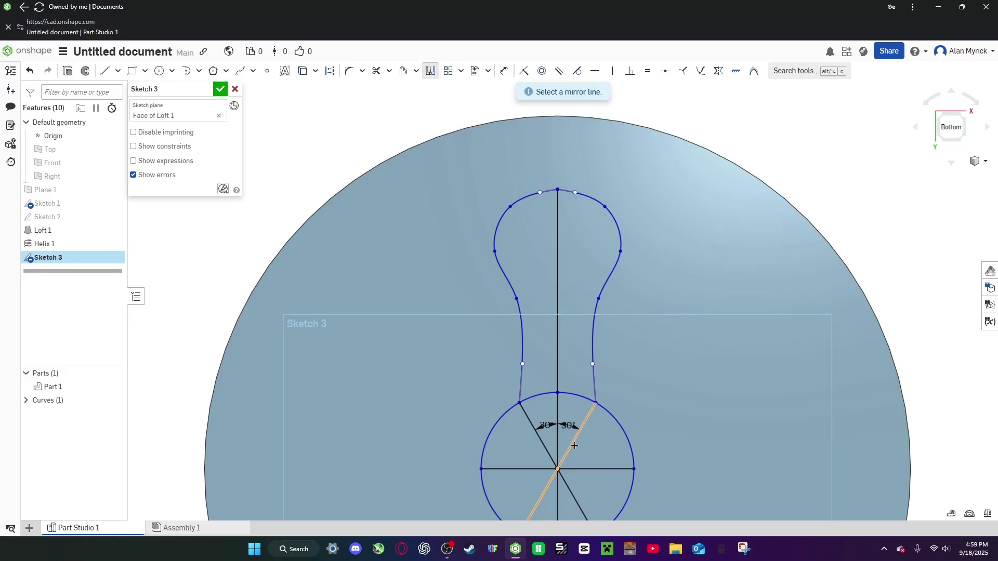
pyautogui.click(523, 418)
pyautogui.click(585, 292)
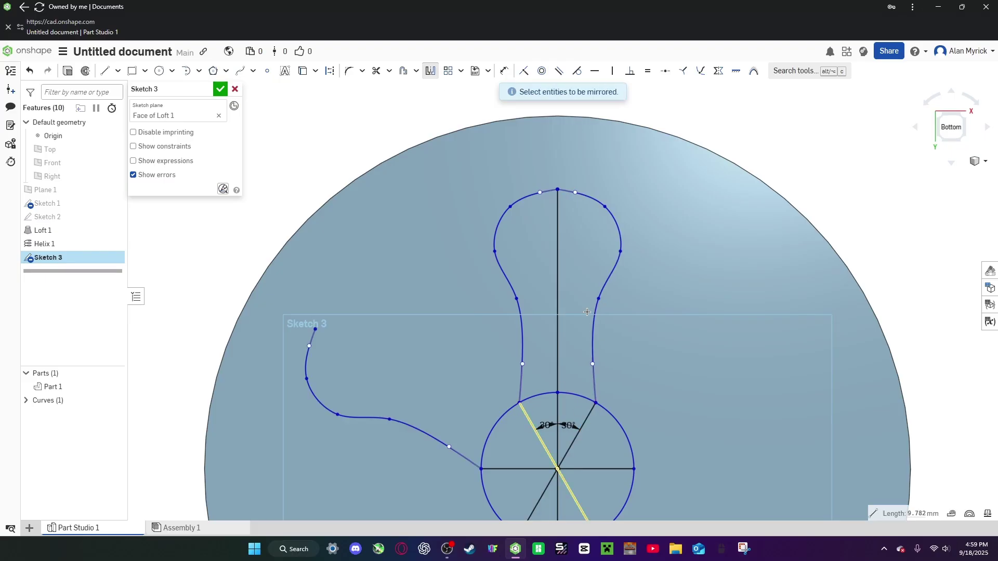
pyautogui.click(522, 322)
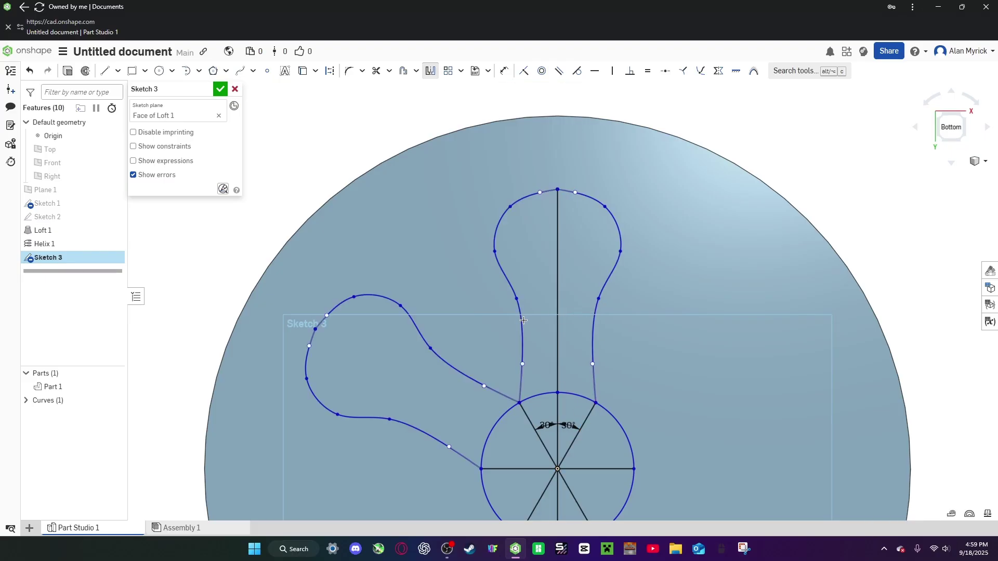
# Mirror the bulb curves across the right diagonal to complete the right petal
pyautogui.click(431, 76)
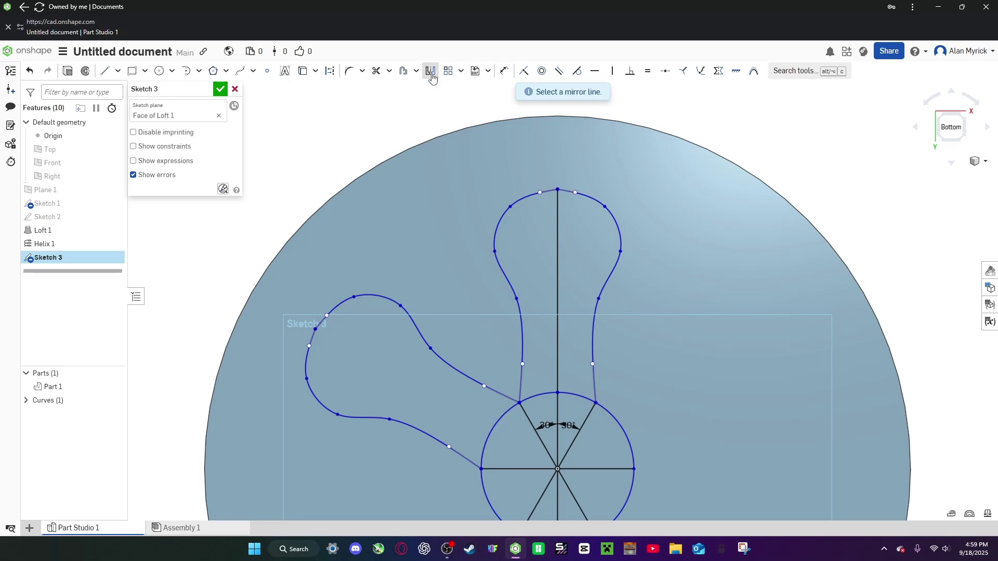
pyautogui.click(589, 415)
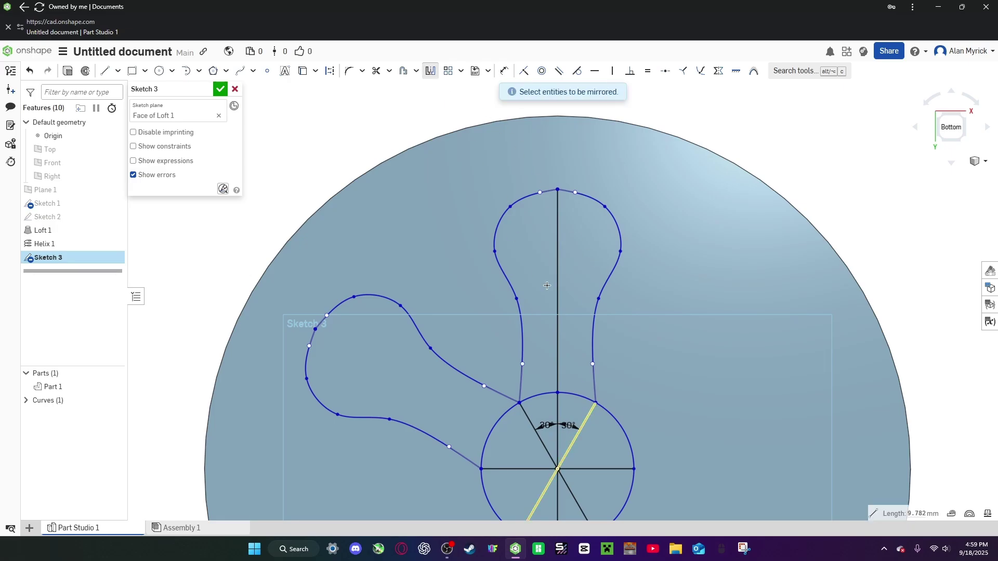
pyautogui.click(507, 284)
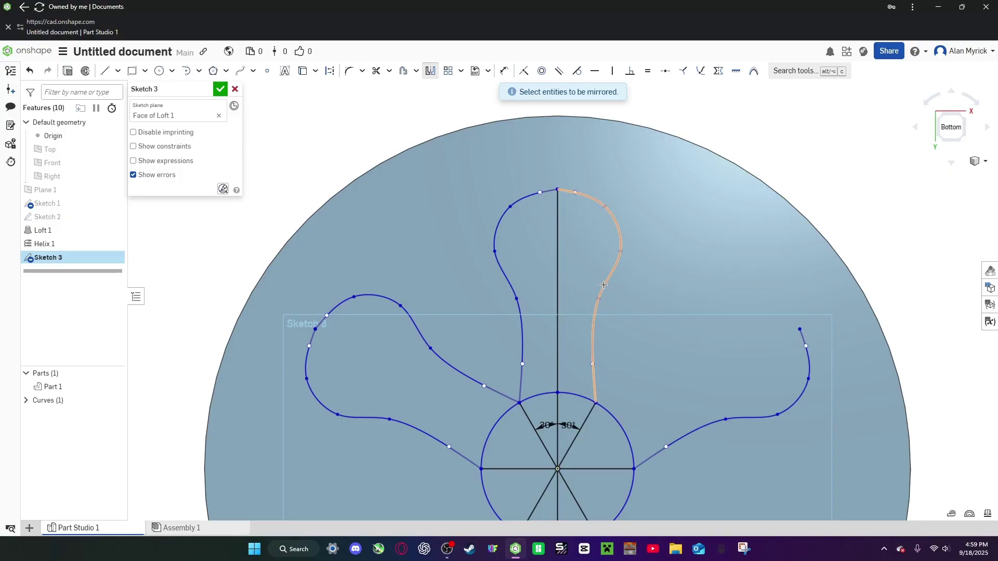
pyautogui.click(597, 300)
pyautogui.scroll(-3, 576, 153)
pyautogui.scroll(3, 555, 290)
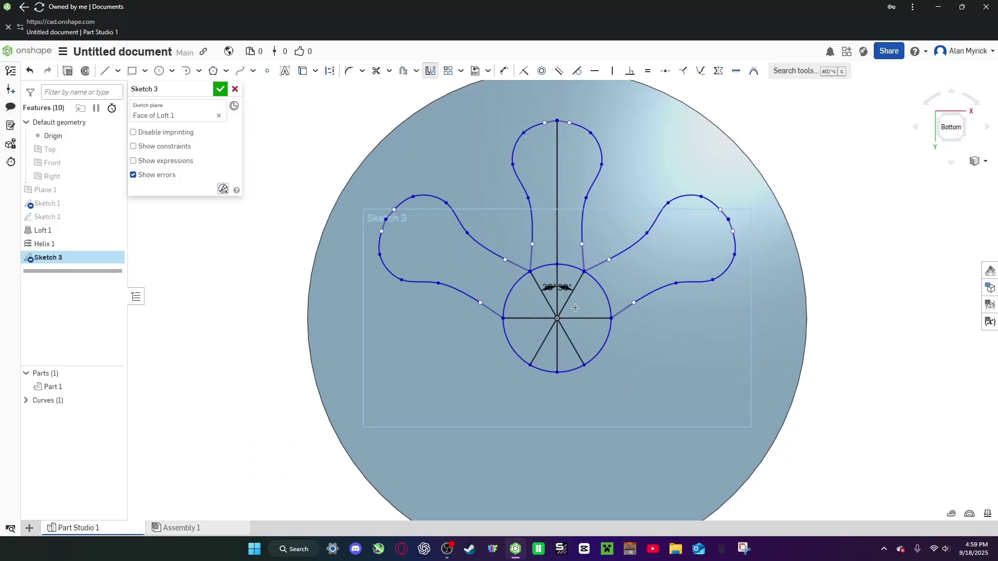
pyautogui.scroll(1, 554, 294)
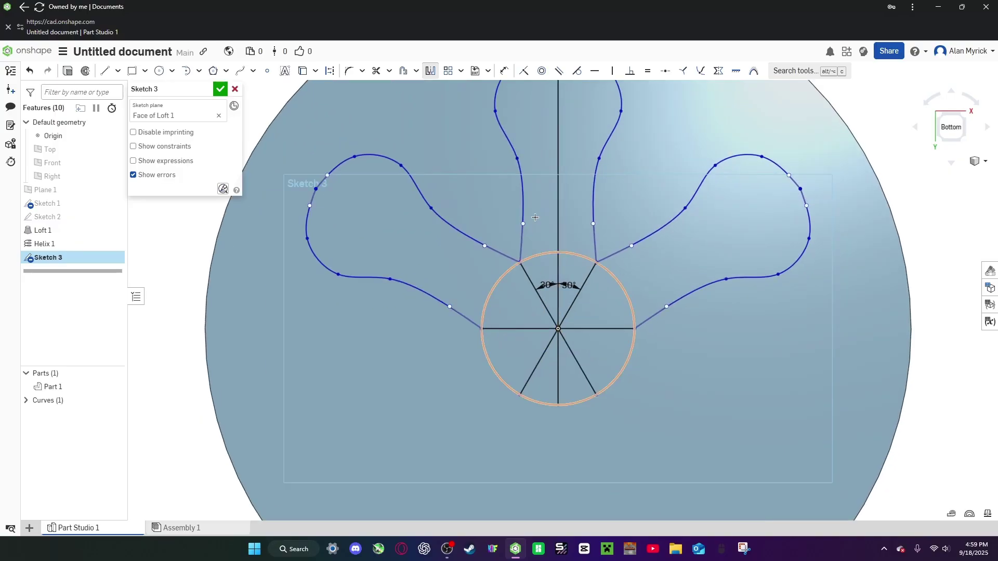
# Mirror the upper and upper-left lobe splines across the horizontal line below the circle
pyautogui.click(430, 71)
pyautogui.click(520, 329)
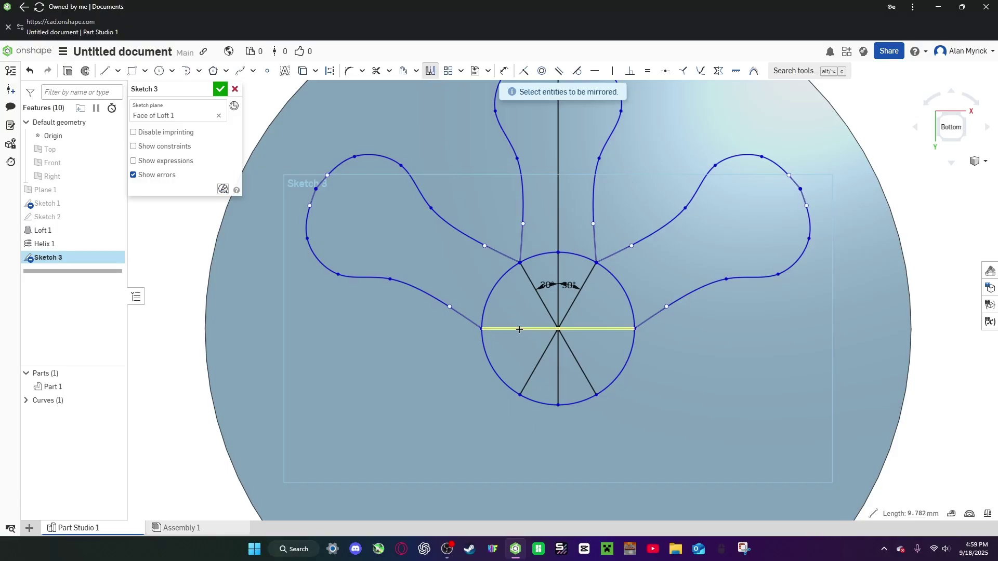
pyautogui.click(527, 184)
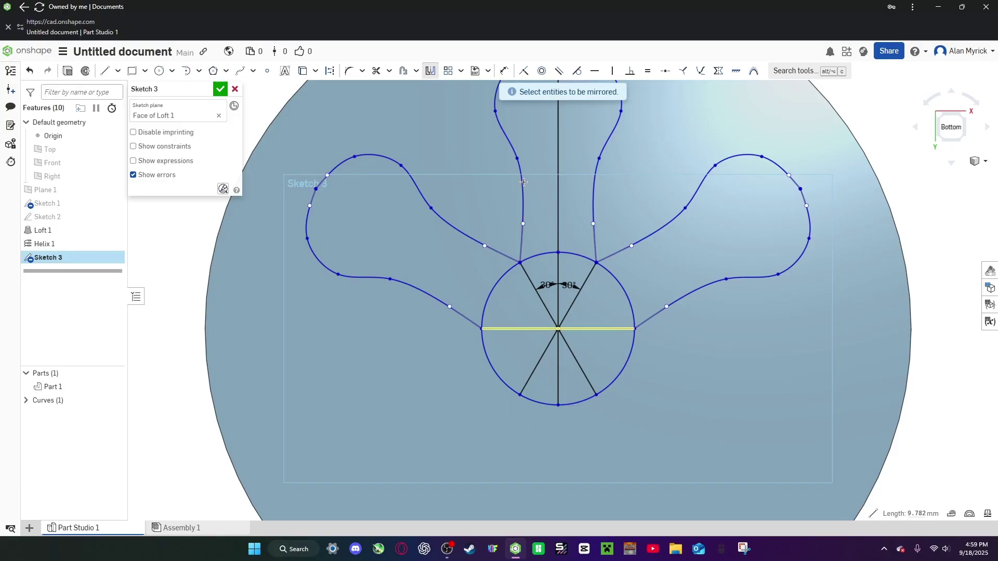
pyautogui.click(596, 179)
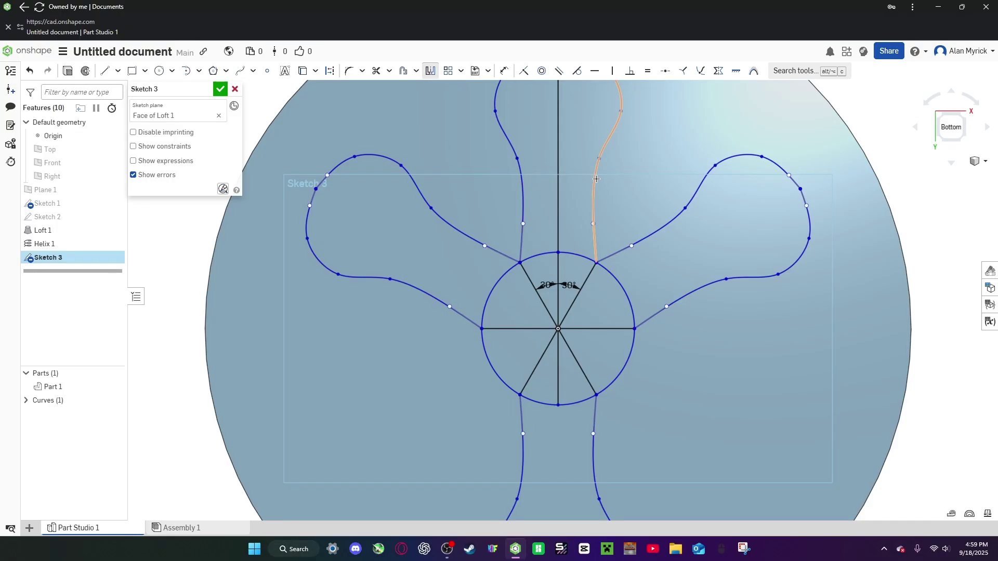
pyautogui.click(435, 75)
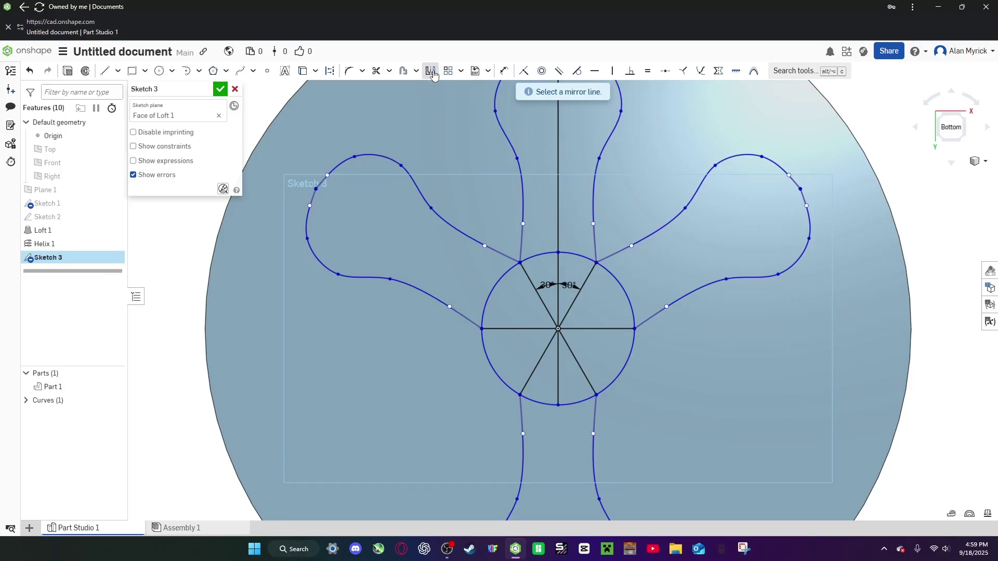
pyautogui.click(532, 329)
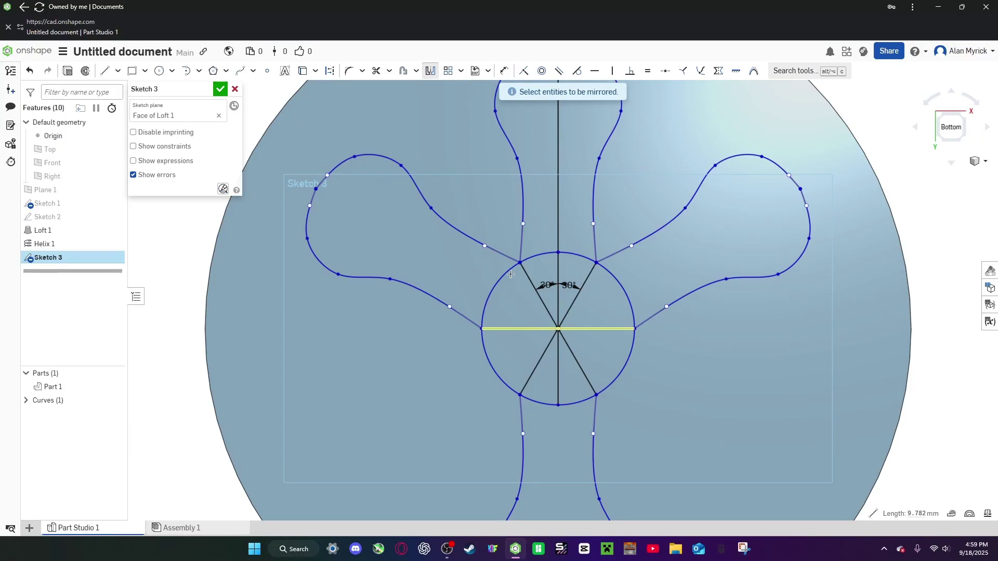
pyautogui.click(466, 236)
pyautogui.click(428, 294)
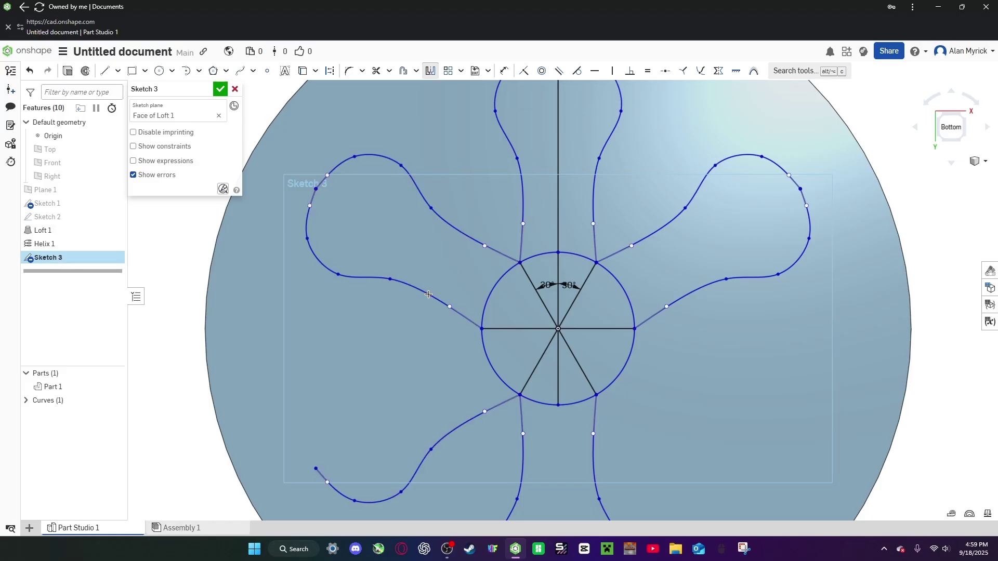
# Mirror the upper-right lobe across the horizontal line and close Sketch 3
pyautogui.click(430, 71)
pyautogui.click(603, 328)
pyautogui.click(670, 224)
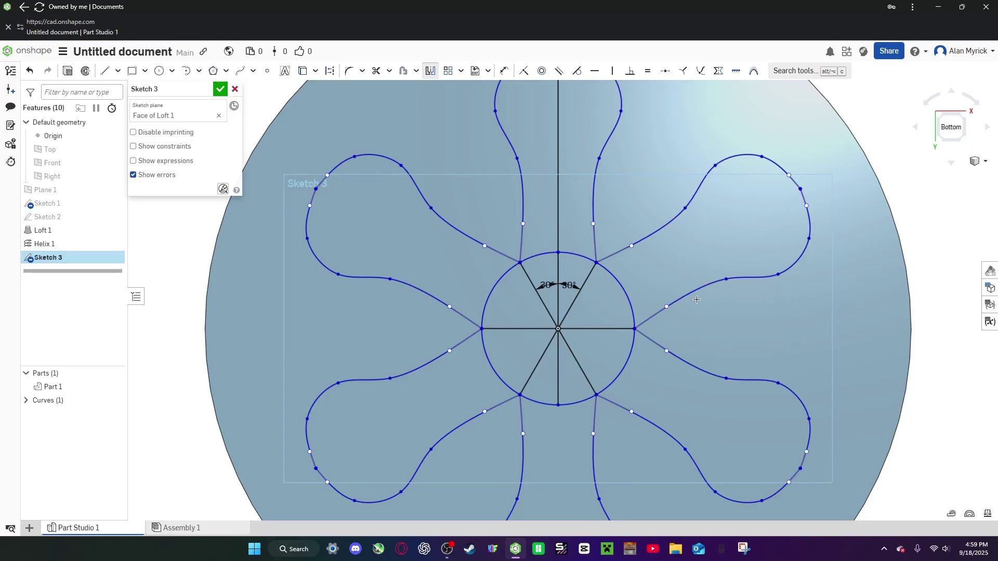
pyautogui.press('f')
pyautogui.scroll(3, 674, 287)
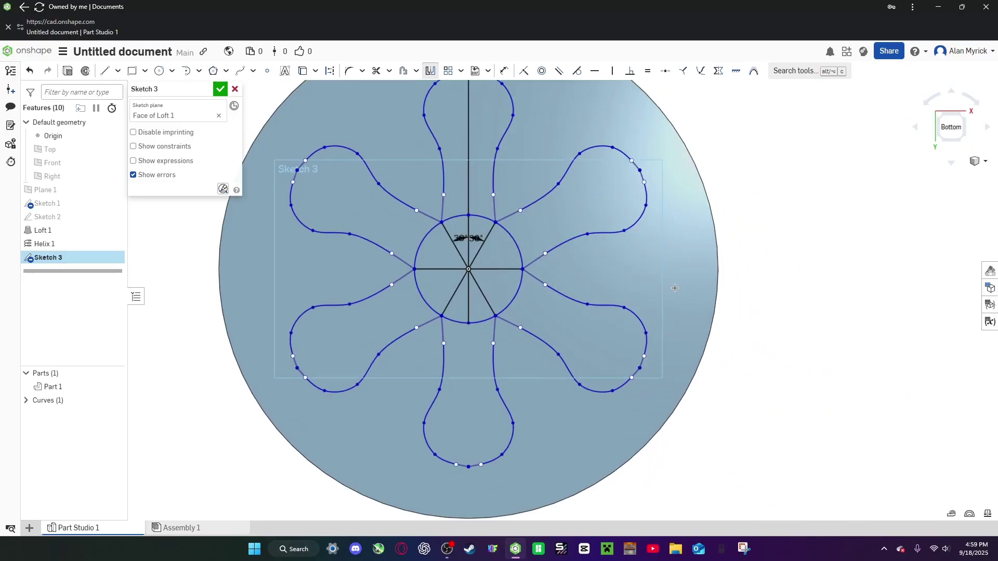
pyautogui.click(222, 89)
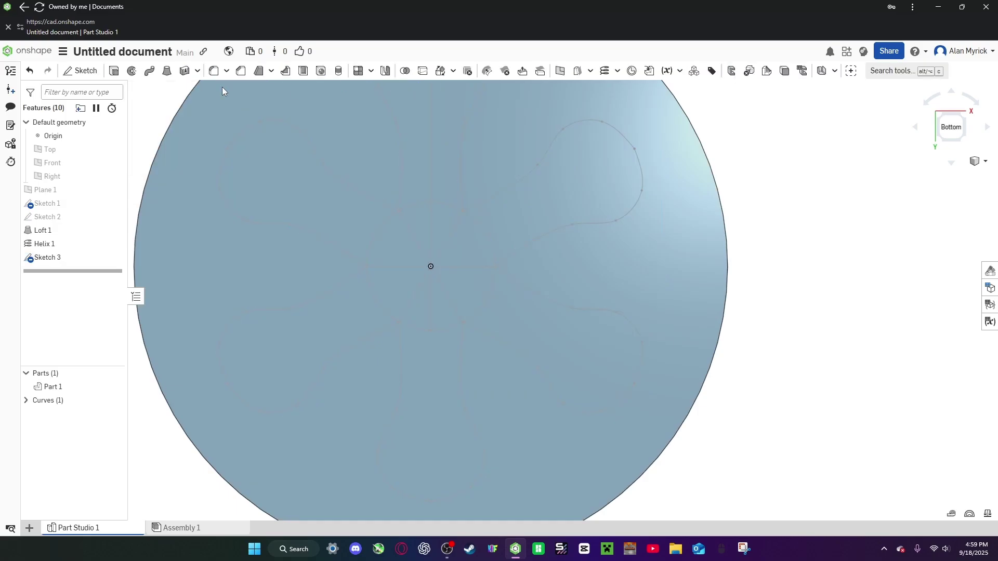
# Convert Sketch 3's central circle and four spoke lines to construction geometry and close the sketch
pyautogui.doubleClick(65, 257)
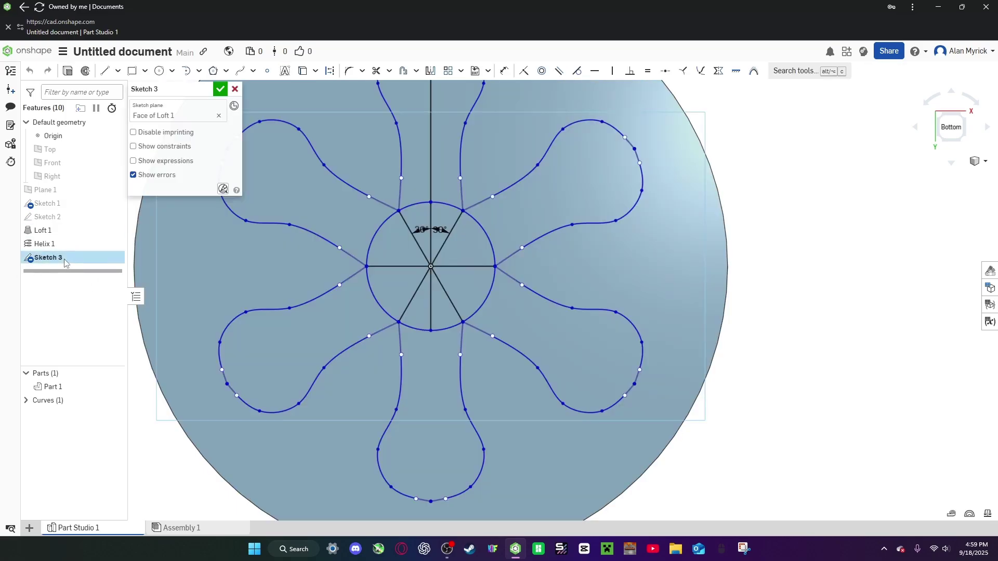
pyautogui.click(330, 74)
pyautogui.scroll(3, 388, 213)
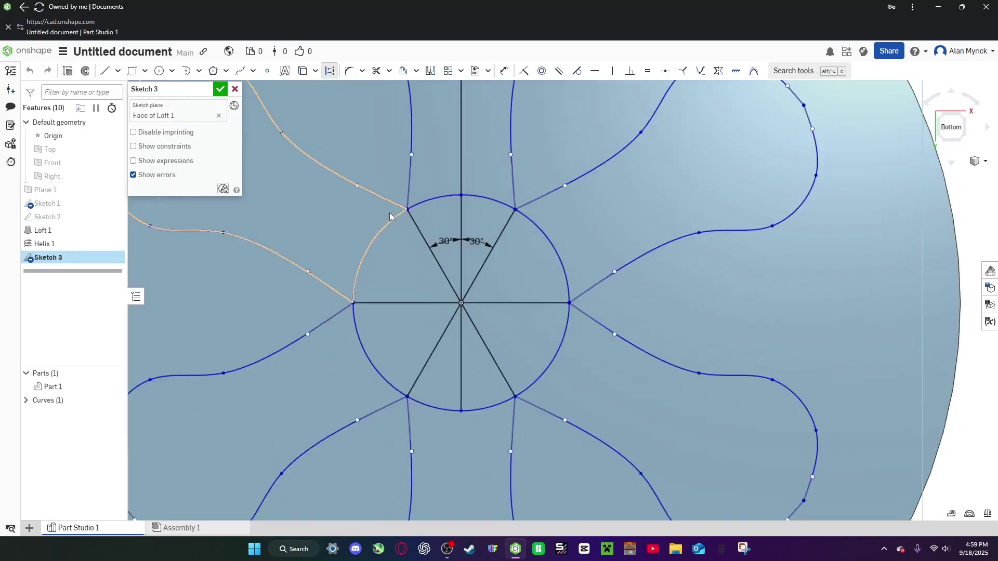
pyautogui.click(448, 197)
pyautogui.scroll(1, 448, 196)
pyautogui.click(414, 237)
pyautogui.click(461, 232)
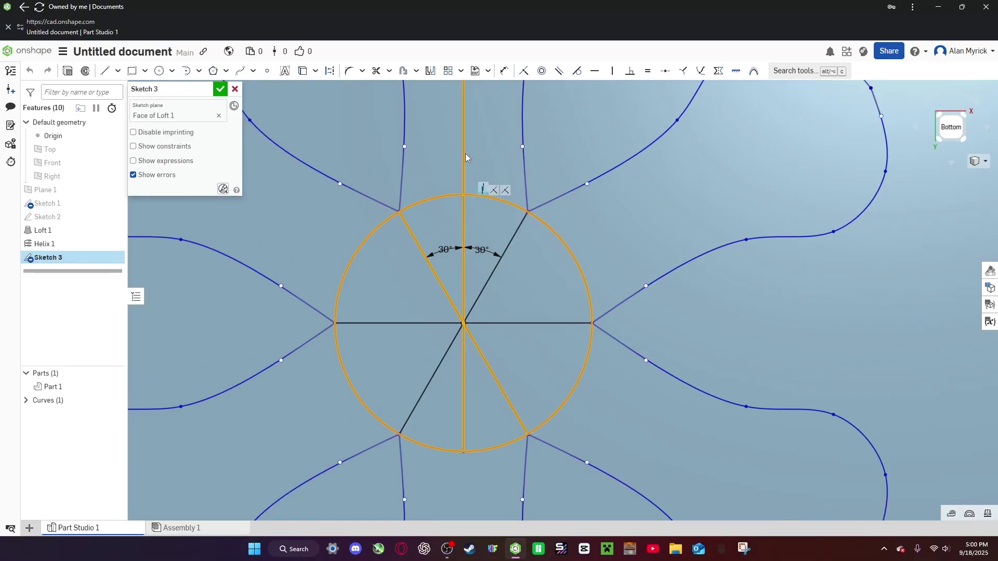
pyautogui.click(509, 244)
pyautogui.click(545, 325)
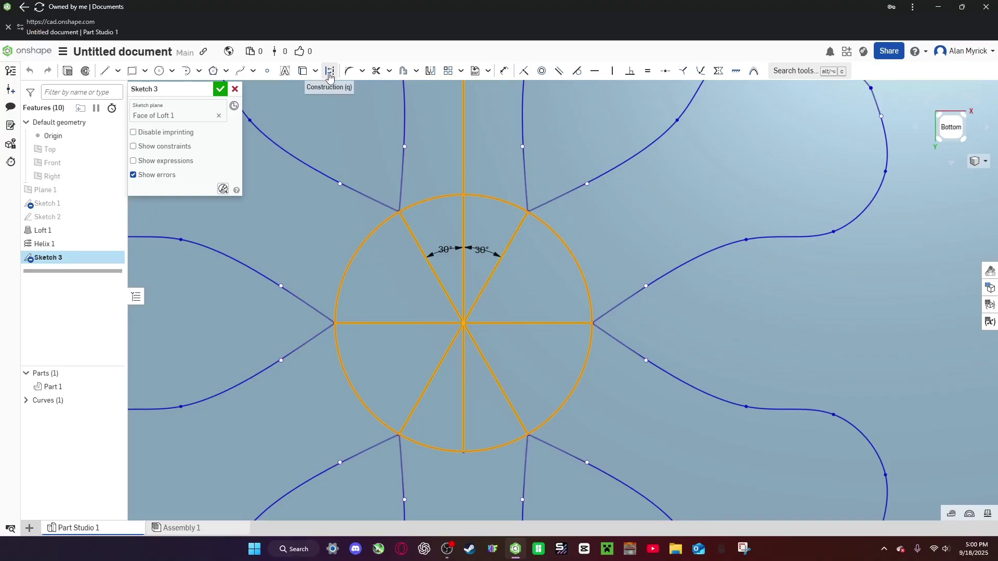
pyautogui.click(330, 73)
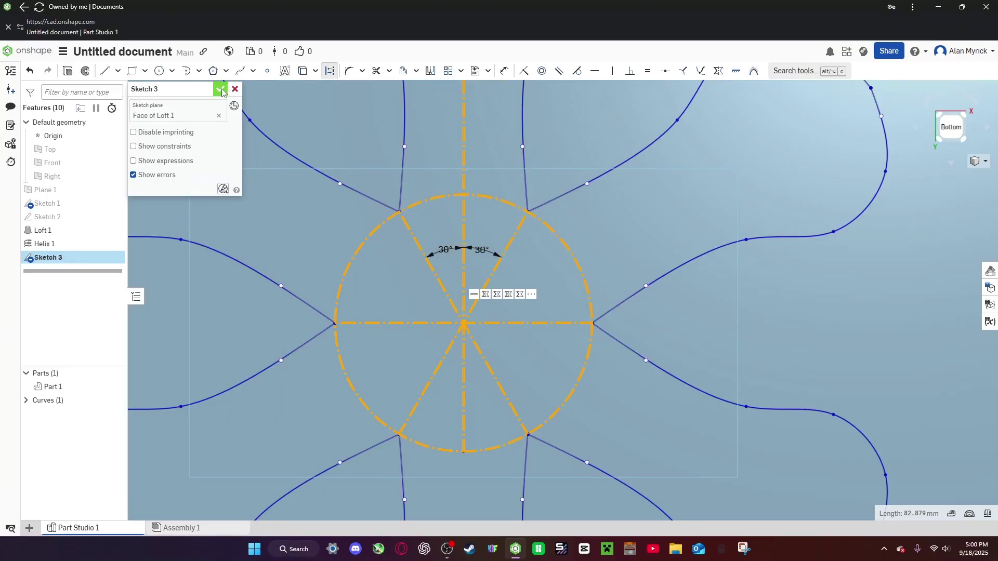
pyautogui.press('Return')
pyautogui.scroll(-3, 362, 268)
pyautogui.scroll(-4, 462, 295)
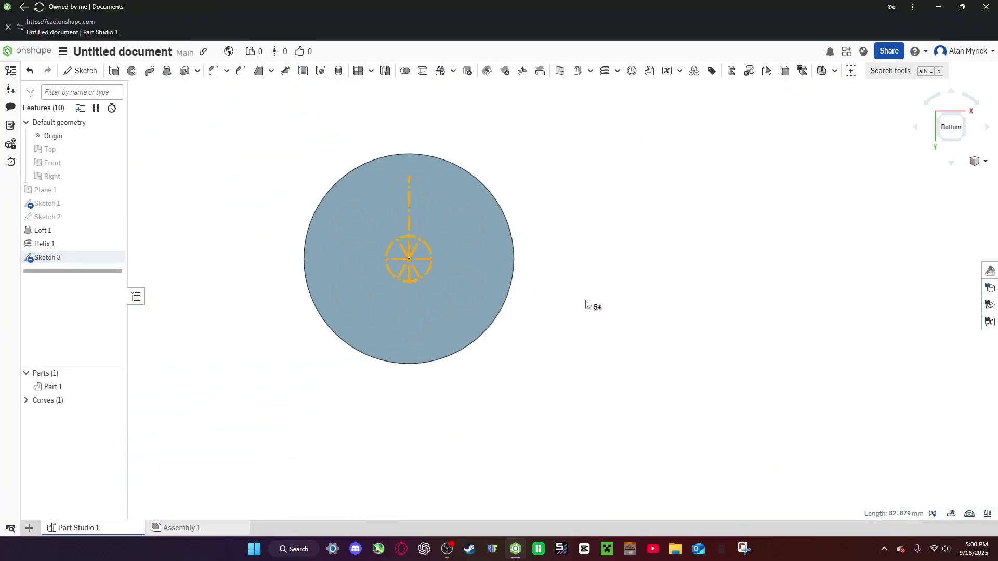
pyautogui.click(566, 259)
# Sketch a 45.213 mm circle on the Top plane snapped to the cone's base edge, then begin a surface extrude
pyautogui.scroll(5, 436, 279)
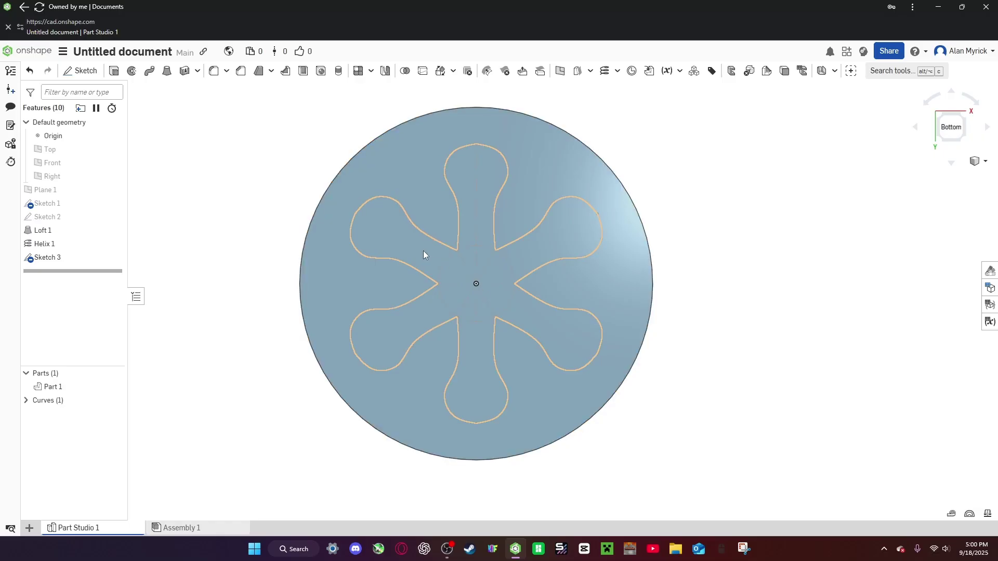
pyautogui.moveTo(423, 254)
pyautogui.mouseDown(button='right')
pyautogui.moveTo(449, 272)
pyautogui.moveTo(442, 257)
pyautogui.moveTo(404, 254)
pyautogui.mouseUp(button='right')
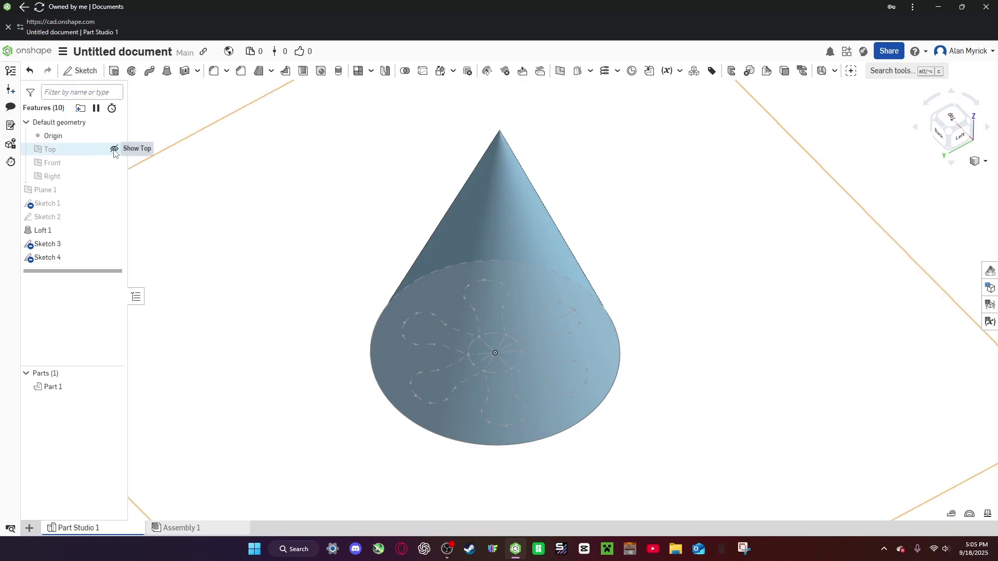
pyautogui.click(114, 150)
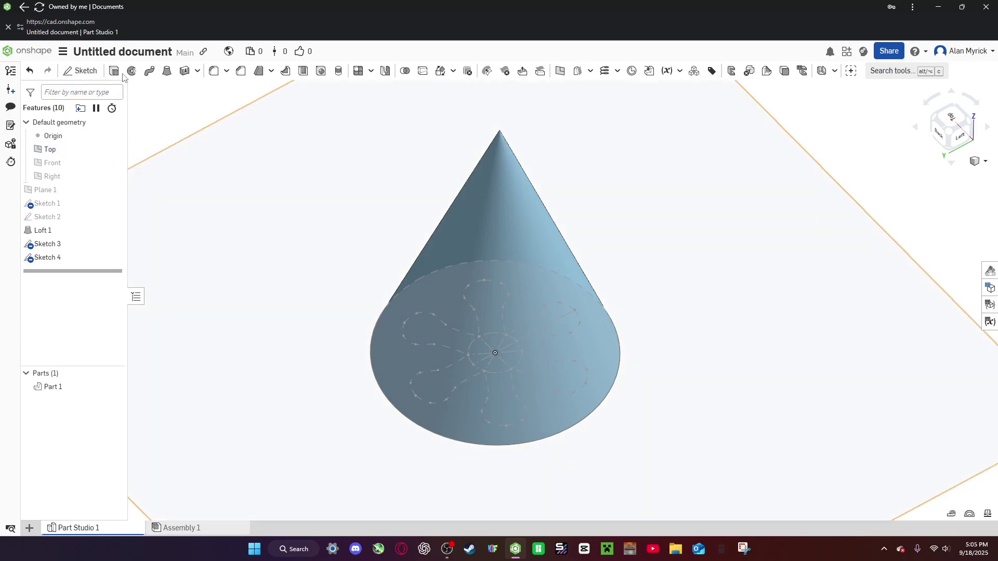
pyautogui.click(78, 74)
pyautogui.click(286, 255)
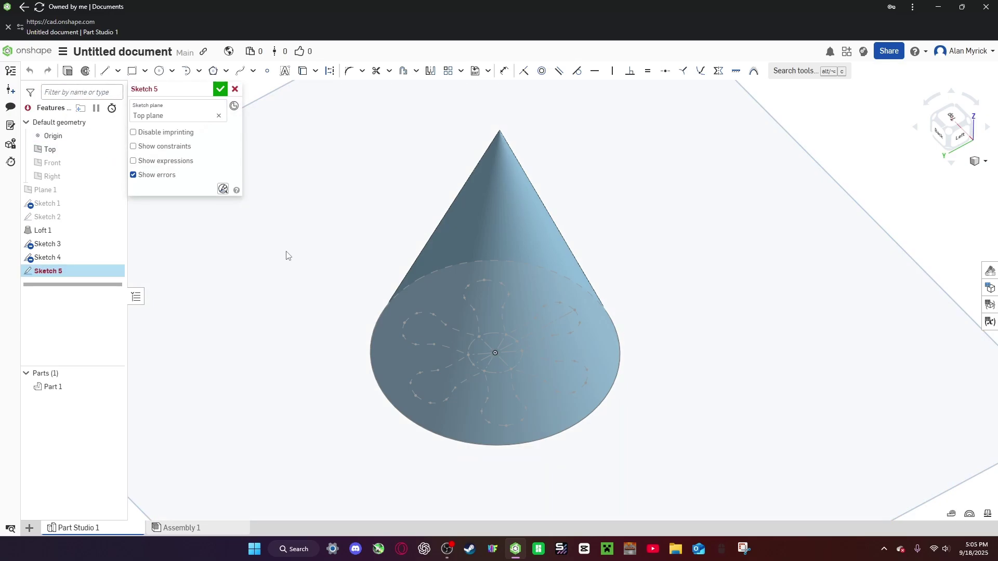
pyautogui.click(163, 73)
pyautogui.scroll(5, 501, 343)
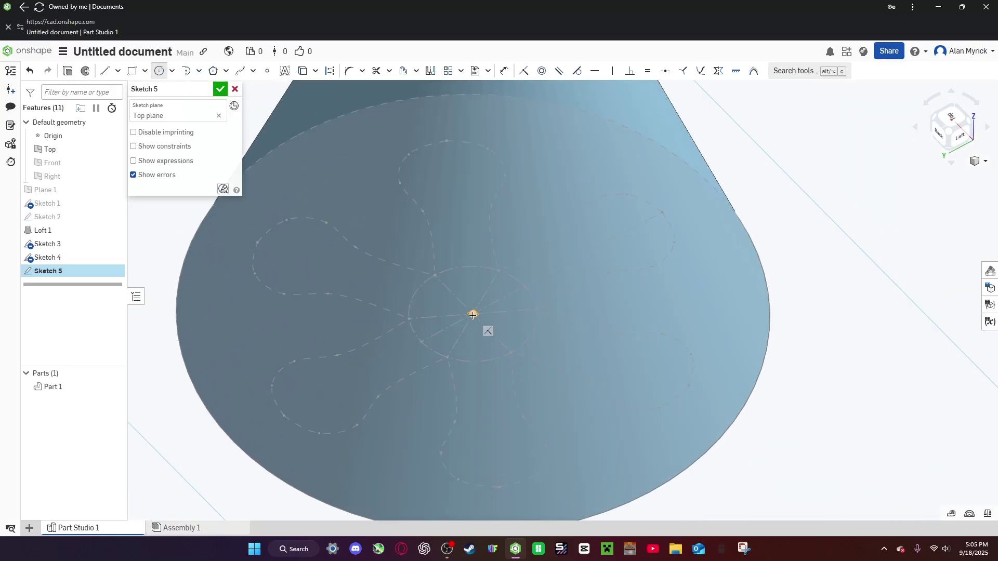
pyautogui.scroll(5, 249, 382)
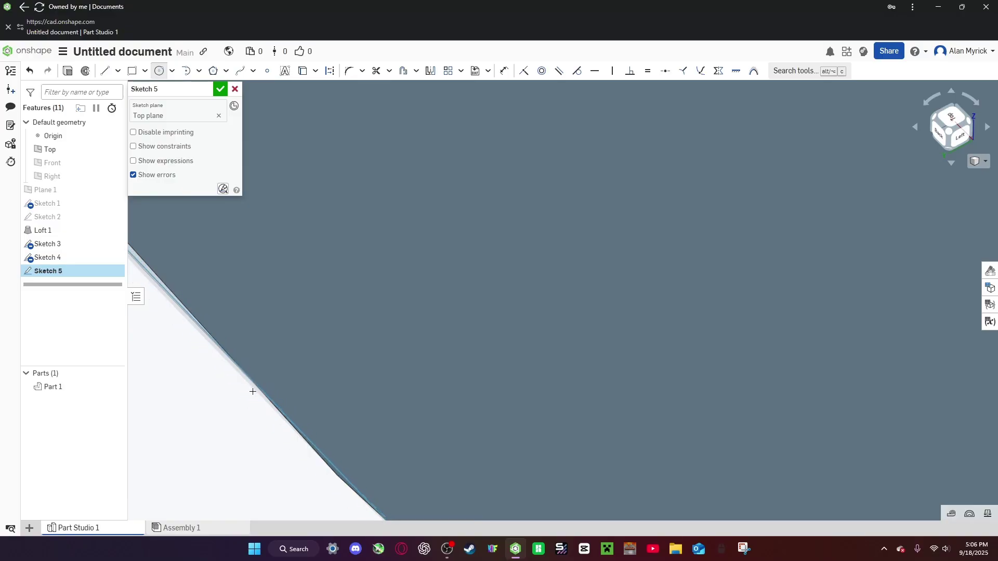
pyautogui.click(252, 391)
pyautogui.scroll(-10, 283, 419)
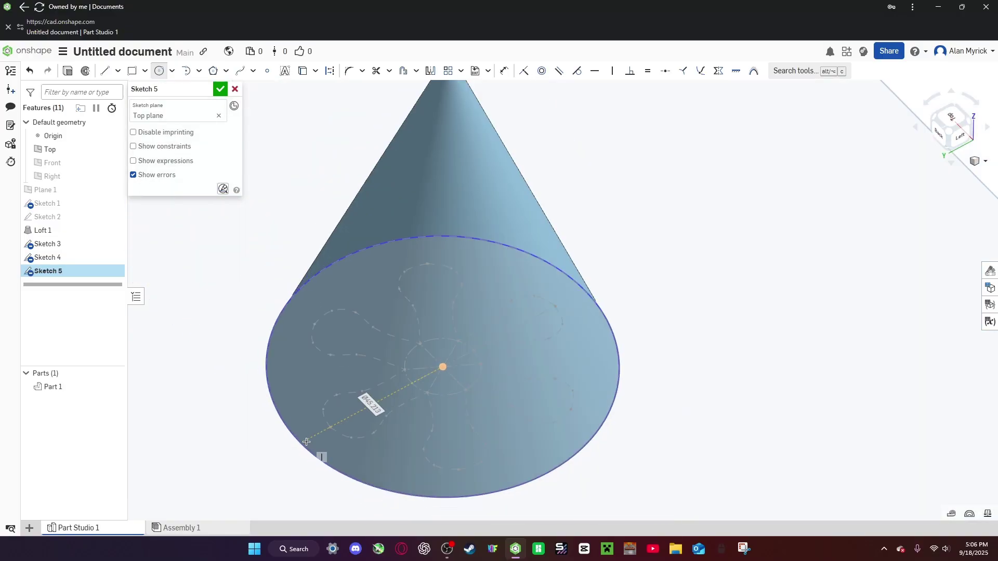
pyautogui.moveTo(331, 400); pyautogui.dragTo(317, 410, button='right')
pyautogui.hotkey('shift', 'e')
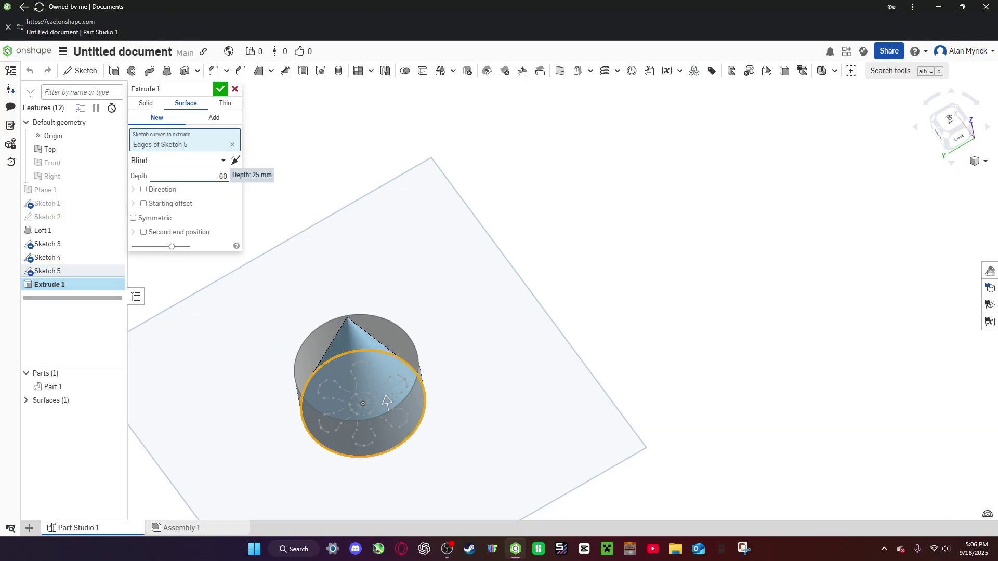
# Accept the cylinder surface extrude and wrap a 2-revolution clockwise helix around its face
pyautogui.click(221, 88)
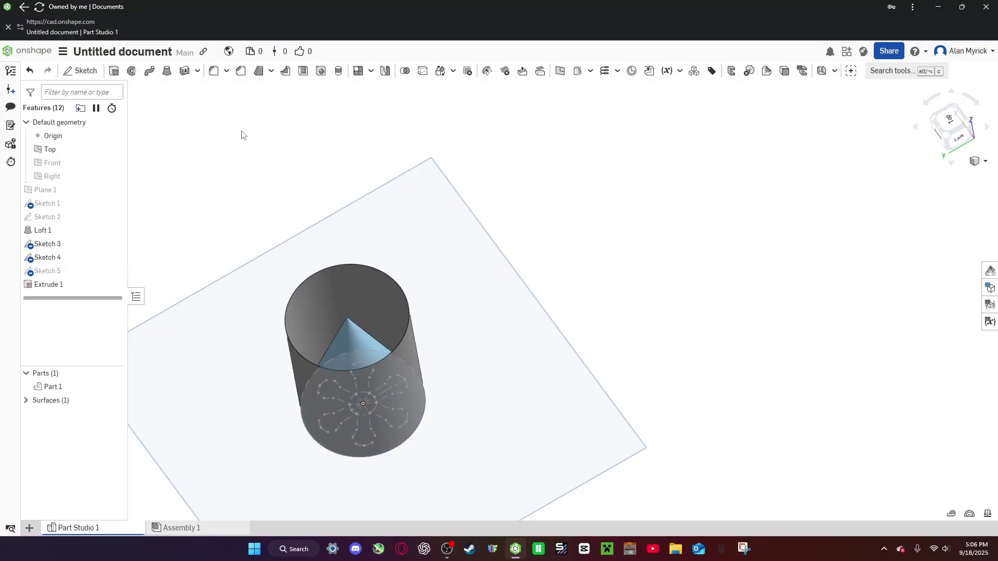
pyautogui.click(116, 150)
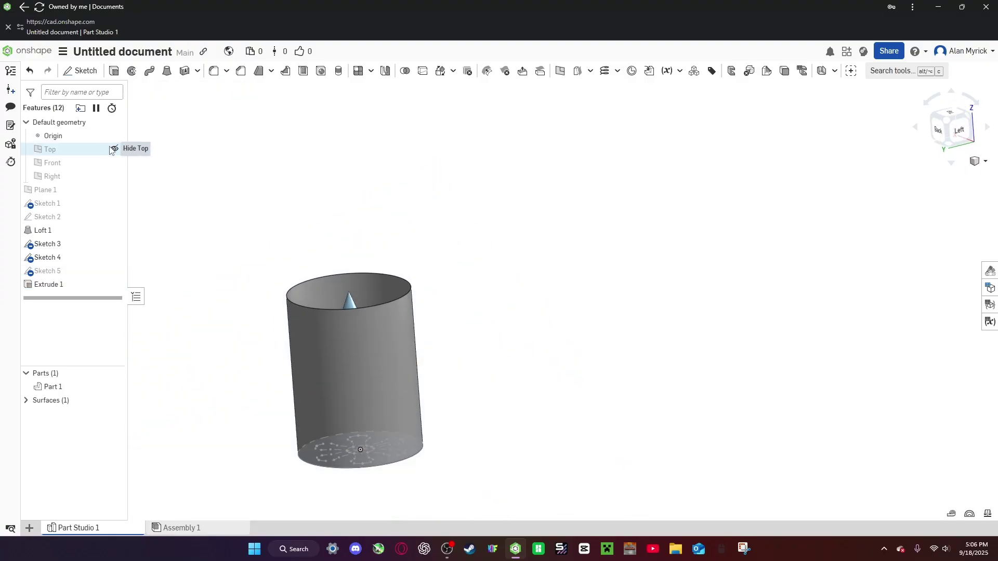
pyautogui.click(347, 386)
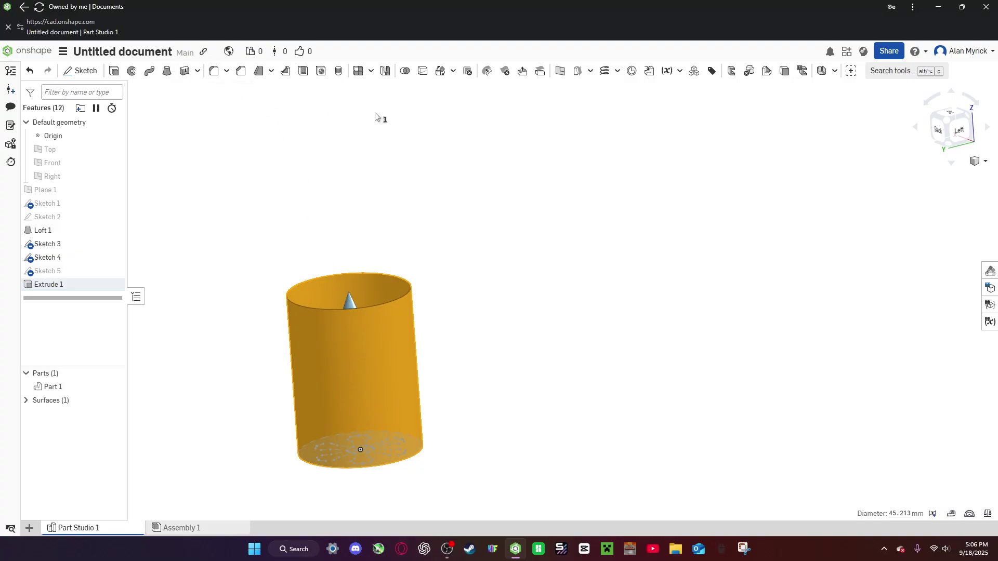
pyautogui.click(601, 76)
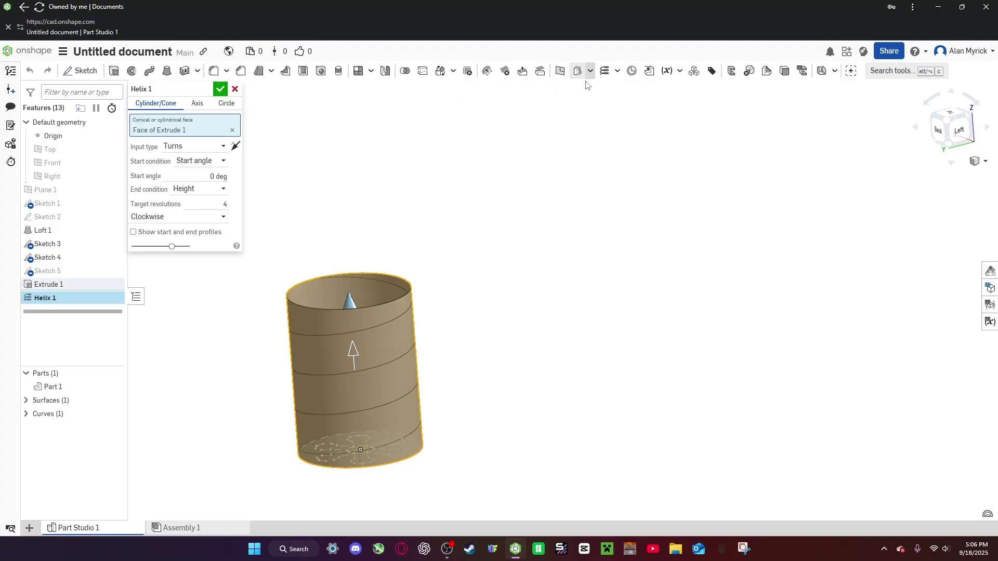
pyautogui.click(227, 204)
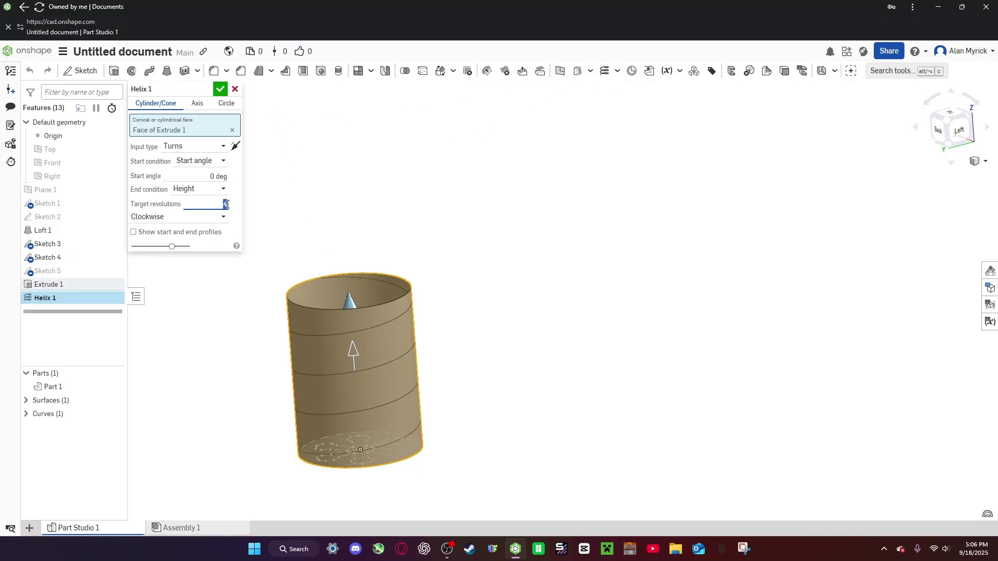
pyautogui.press('Return')
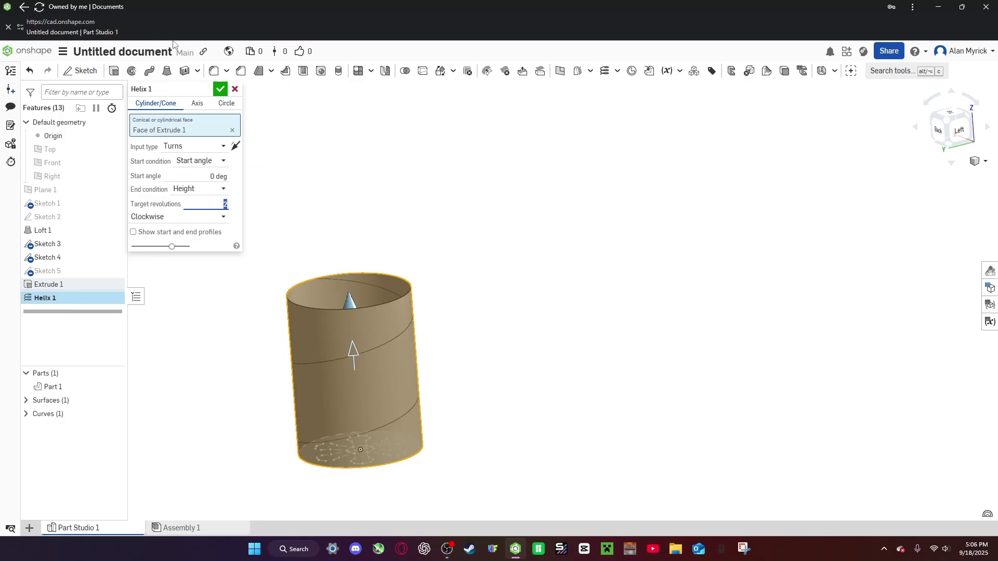
pyautogui.click(218, 89)
pyautogui.moveTo(227, 387); pyautogui.dragTo(228, 319, button='right')
# Start a Remove sweep using Sketch 3's flower face as the profile
pyautogui.scroll(2, 230, 378)
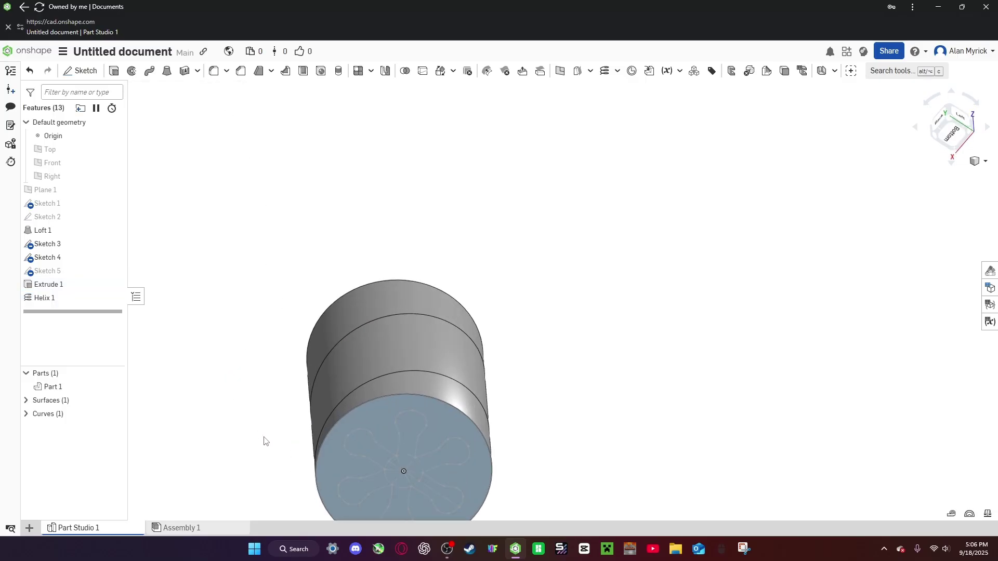
pyautogui.moveTo(283, 463); pyautogui.dragTo(242, 268, button='middle')
pyautogui.click(149, 70)
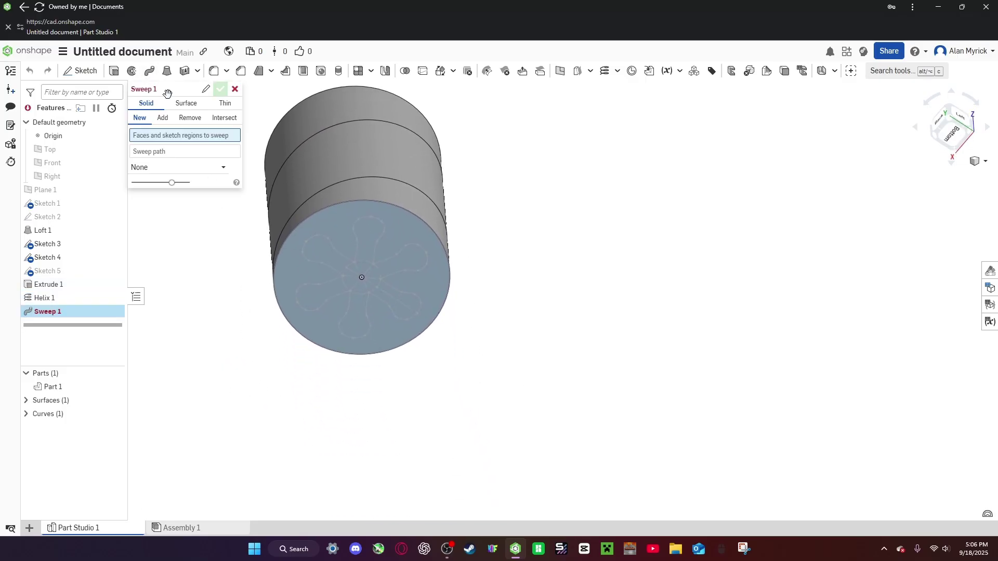
pyautogui.click(190, 119)
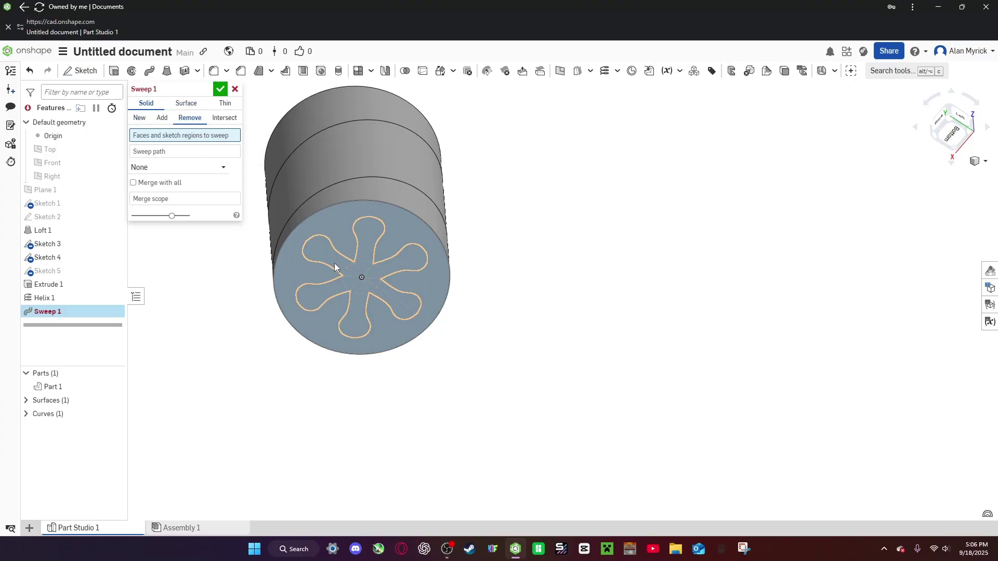
pyautogui.scroll(4, 335, 264)
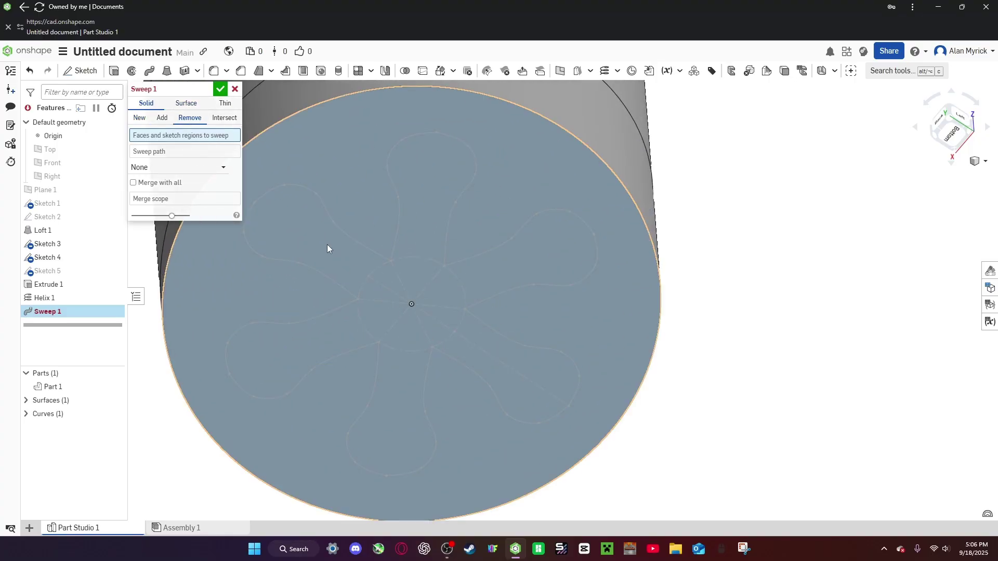
pyautogui.click(342, 314)
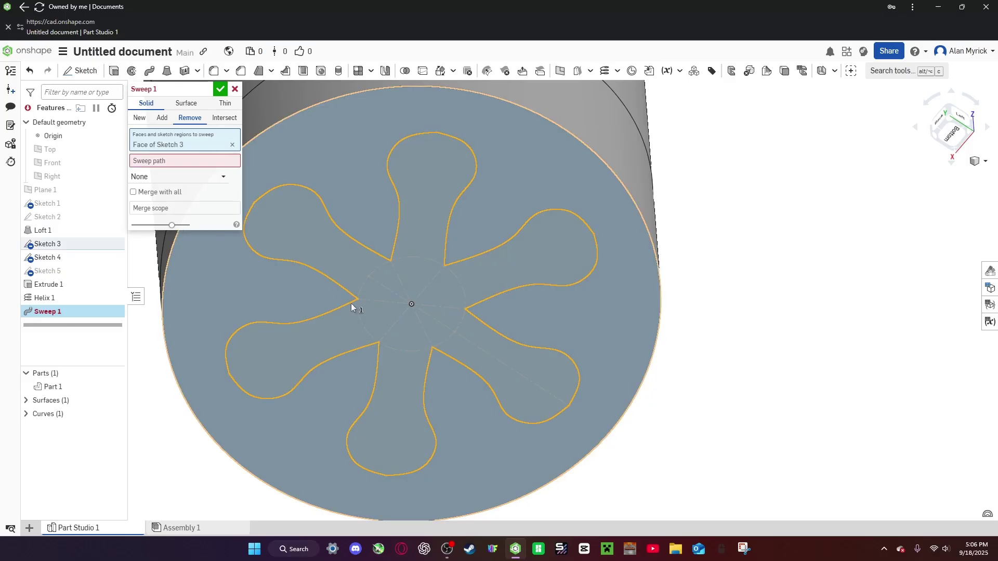
# Use the helix (Curve 1) as the sweep path and confirm the spiral groove cut
pyautogui.click(229, 163)
pyautogui.moveTo(292, 224); pyautogui.dragTo(416, 222, button='right')
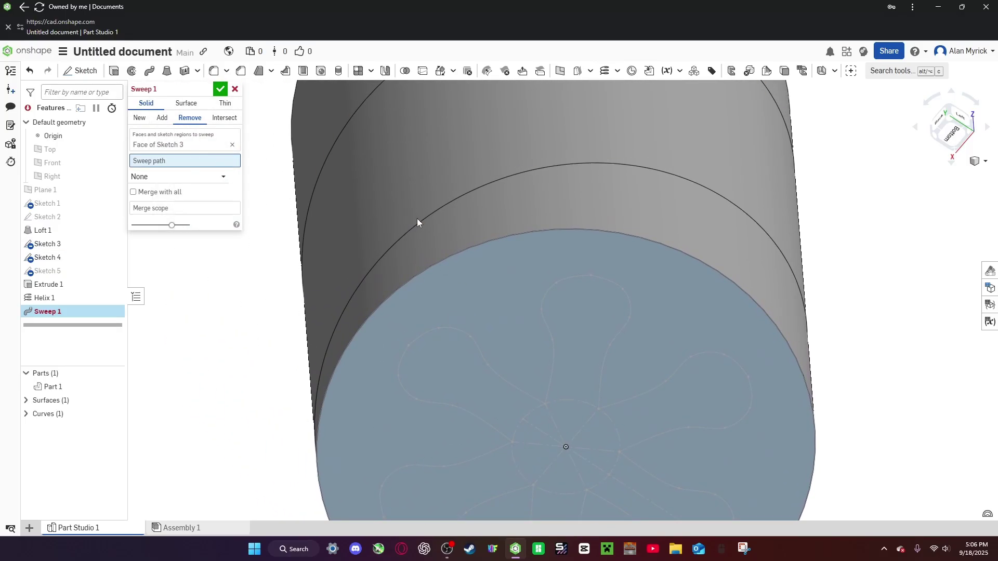
pyautogui.click(426, 221)
pyautogui.scroll(-5, 426, 220)
pyautogui.moveTo(601, 262); pyautogui.dragTo(664, 292, button='right')
pyautogui.click(222, 90)
pyautogui.moveTo(333, 172); pyautogui.dragTo(370, 267, button='right')
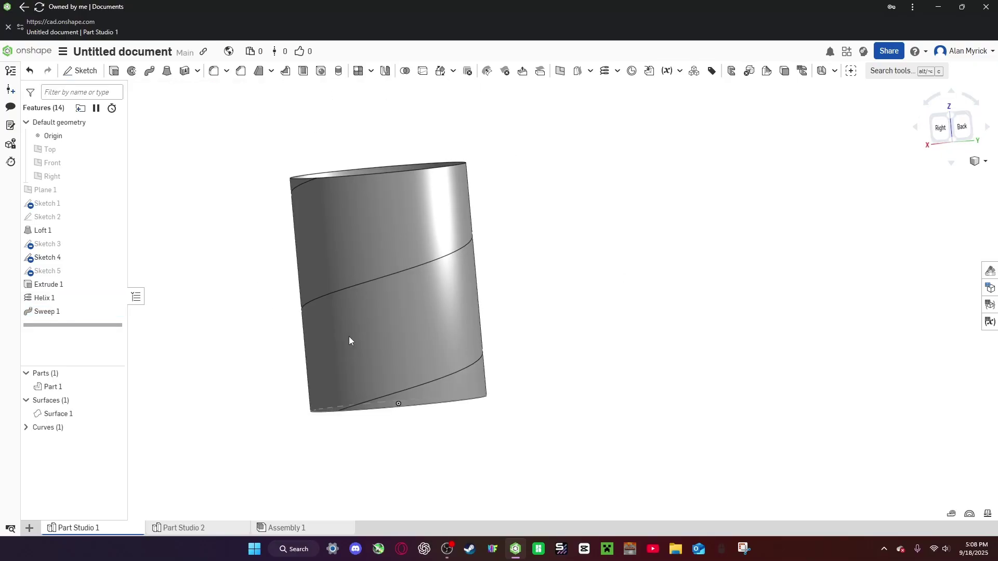
pyautogui.moveTo(349, 340); pyautogui.dragTo(321, 341, button='right')
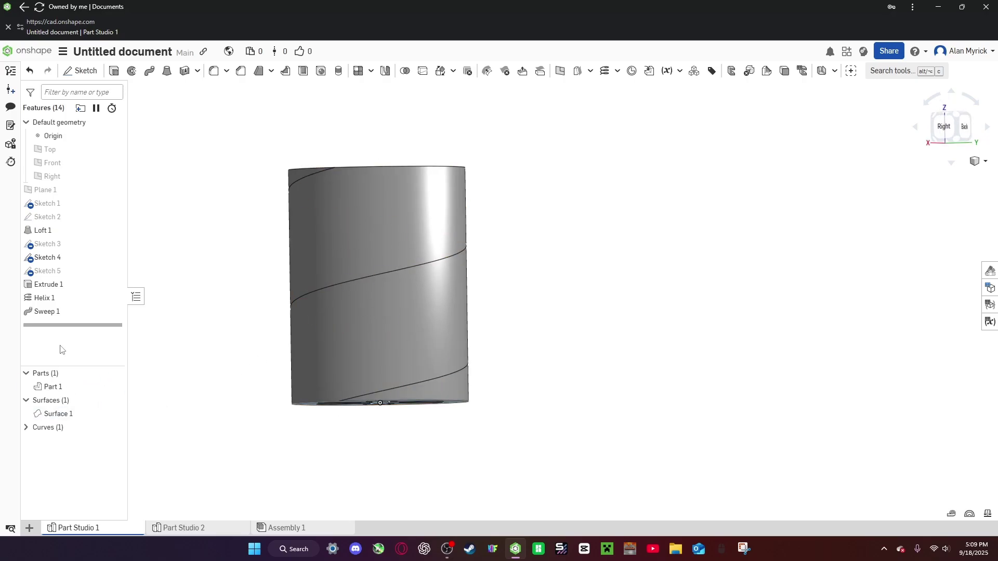
# Hide Surface 1 and change Helix 1 to 1 target revolution
pyautogui.click(116, 414)
pyautogui.moveTo(465, 335); pyautogui.dragTo(398, 328, button='right')
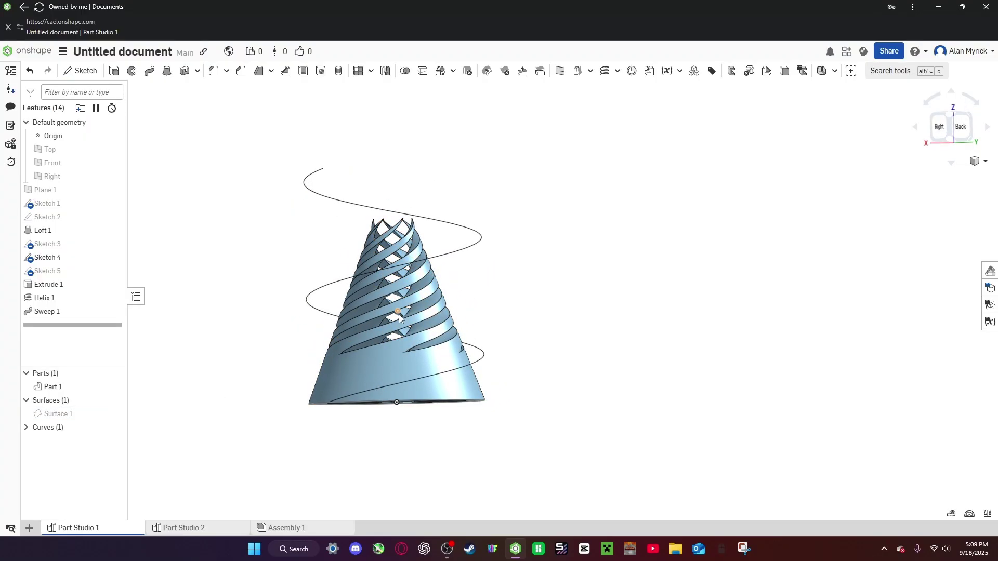
pyautogui.doubleClick(79, 301)
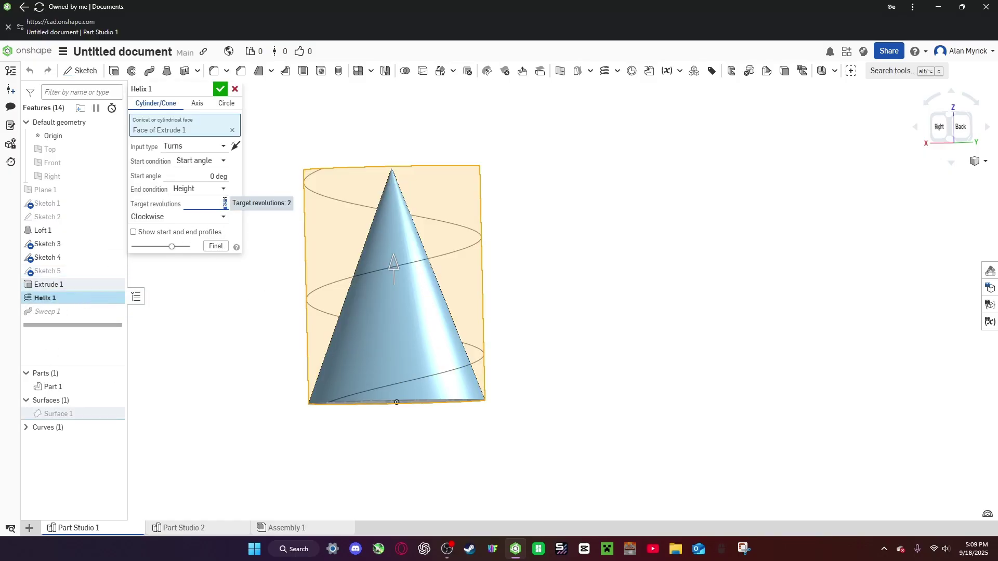
pyautogui.write('1')
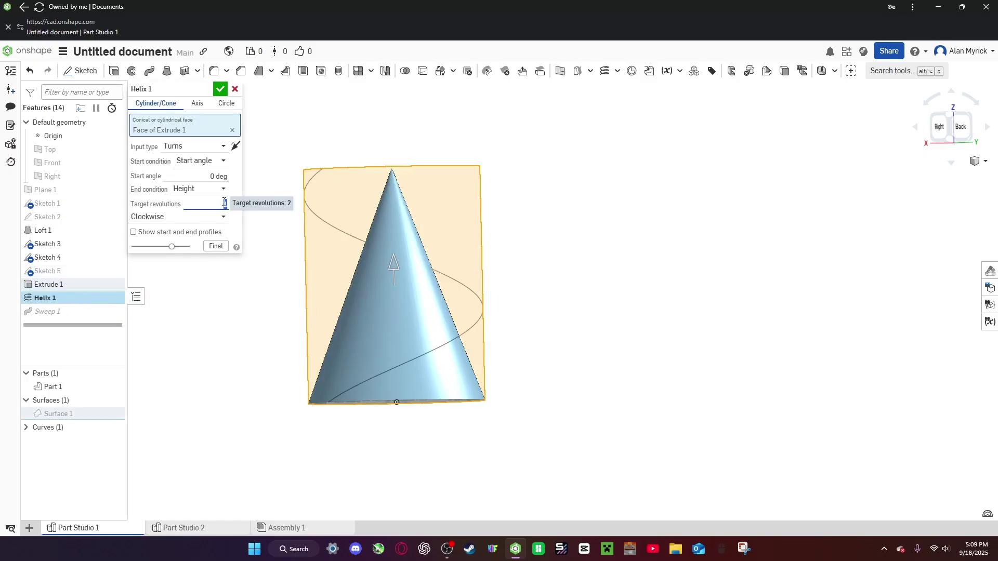
pyautogui.click(221, 88)
pyautogui.moveTo(470, 238); pyautogui.dragTo(389, 259, button='right')
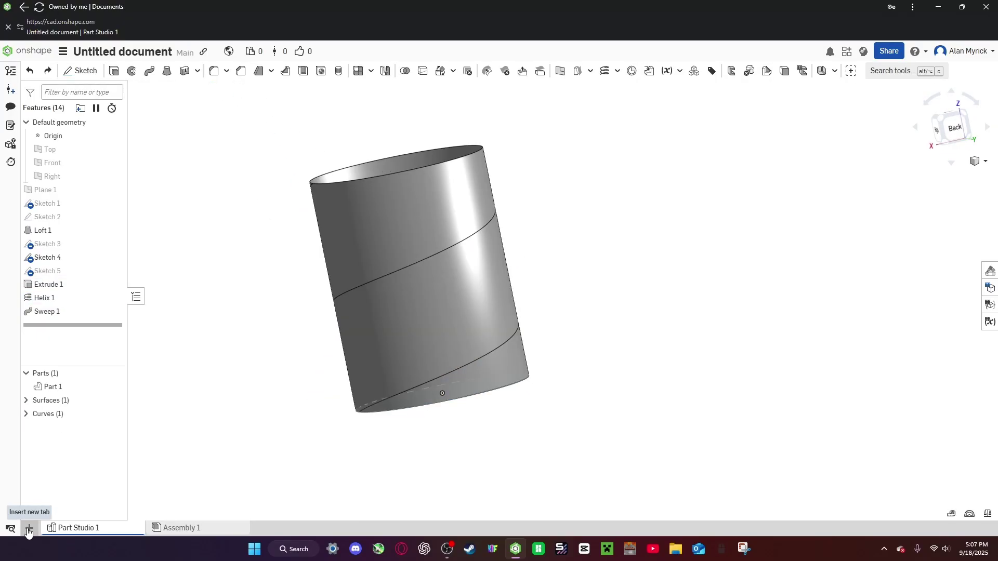
# Create a new Part Studio 2 tab in the document
pyautogui.click(29, 529)
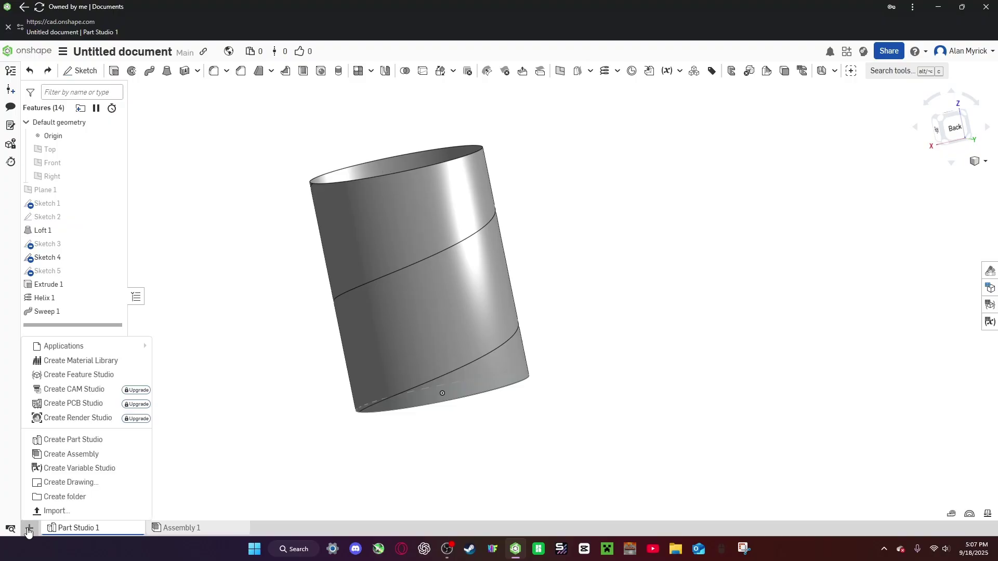
pyautogui.click(110, 444)
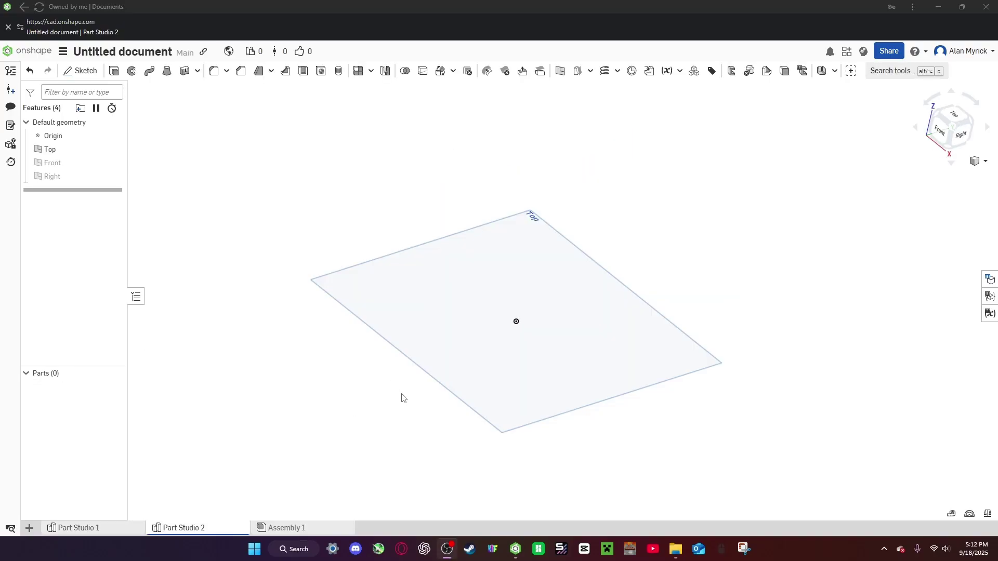
# Derive Curve 1, Plane 1 and Sketches 1–4 from Part Studio 1, then check the disk diameter
pyautogui.click(651, 72)
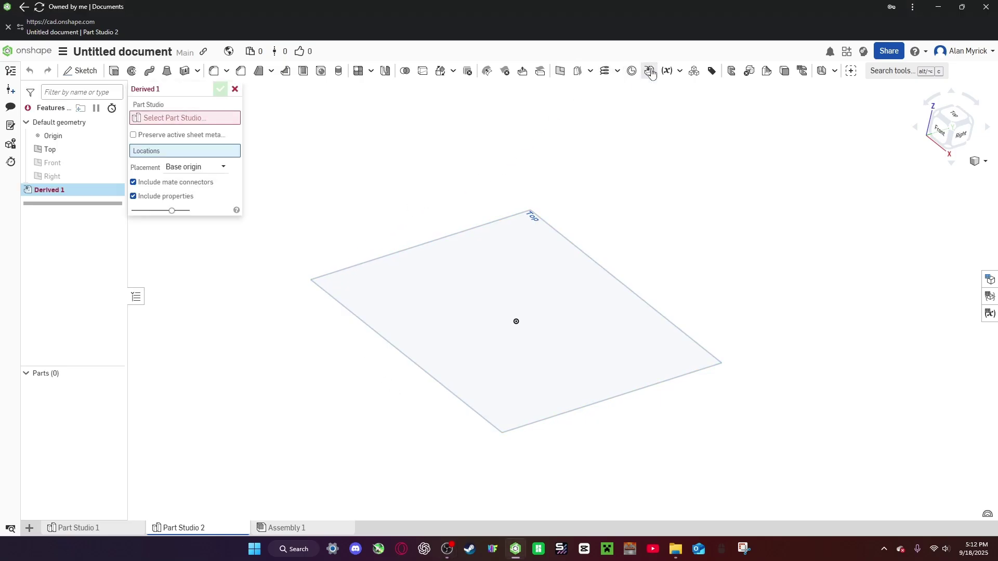
pyautogui.click(195, 121)
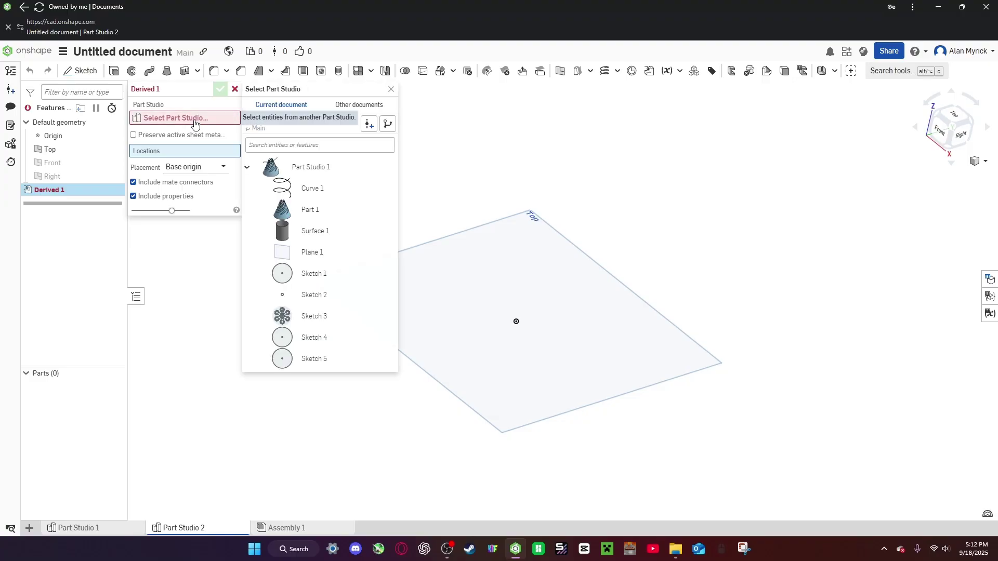
pyautogui.click(334, 193)
pyautogui.click(312, 254)
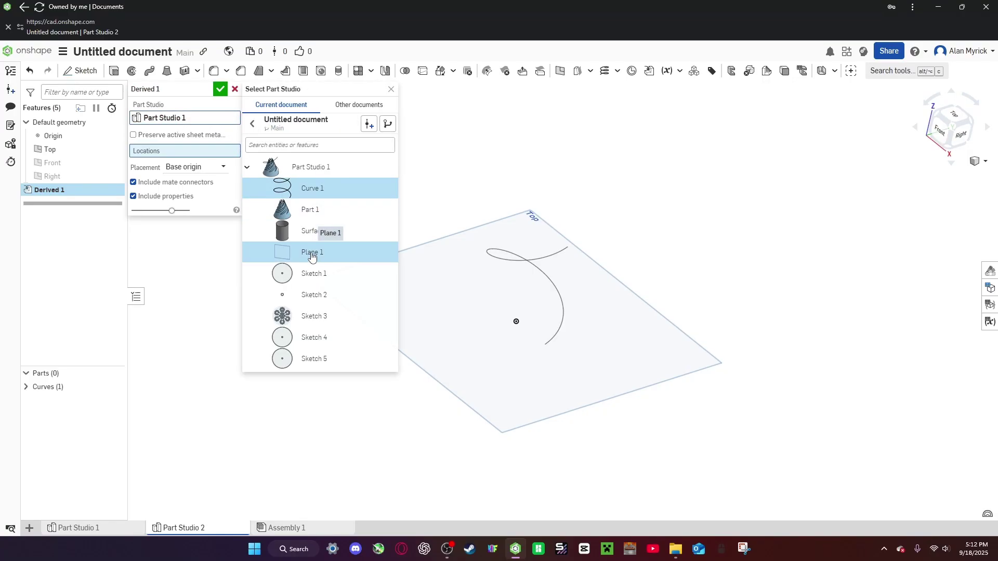
pyautogui.click(323, 275)
pyautogui.click(327, 295)
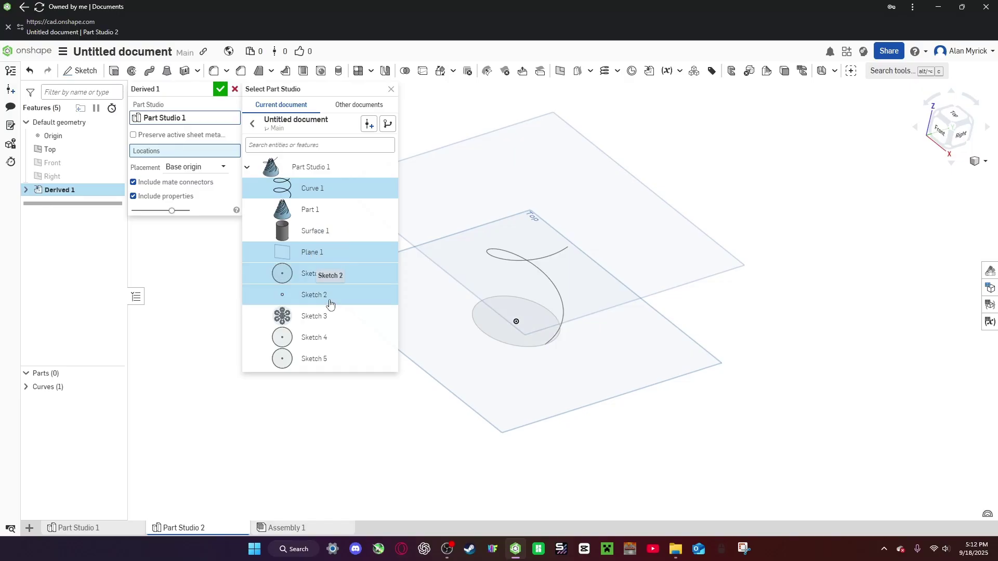
pyautogui.click(331, 317)
pyautogui.click(338, 339)
pyautogui.press('Return')
pyautogui.moveTo(341, 340); pyautogui.dragTo(465, 345, button='right')
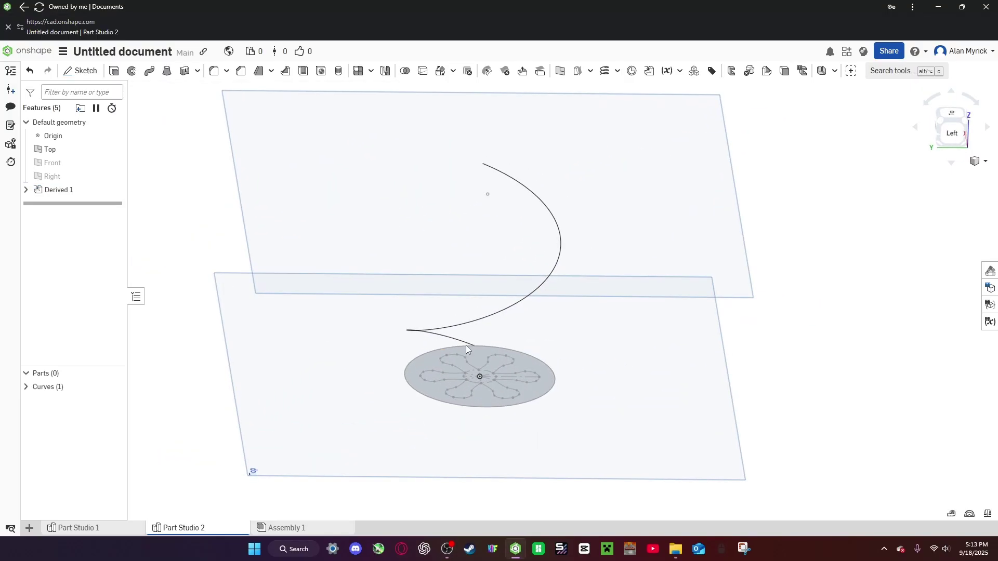
pyautogui.click(494, 408)
pyautogui.scroll(2, 494, 408)
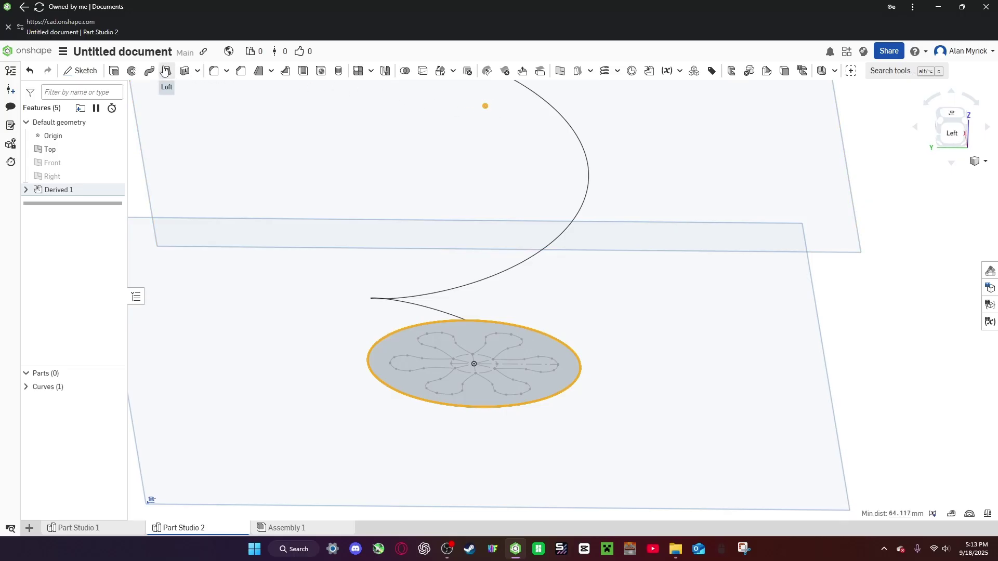
# Loft a solid cone from the Sketch 2 apex point to the Sketch 4 disk face
pyautogui.click(166, 71)
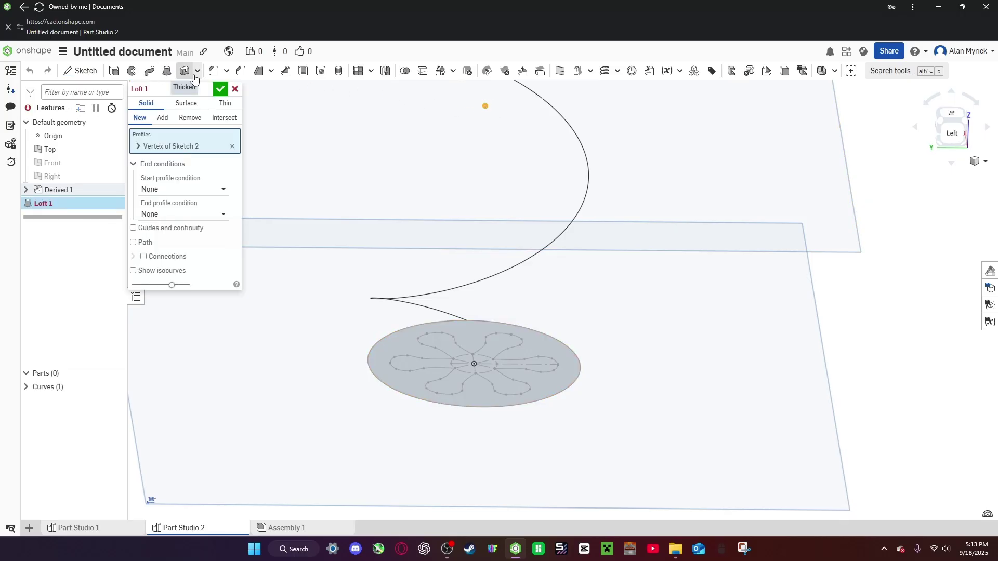
pyautogui.click(513, 408)
pyautogui.moveTo(499, 255); pyautogui.dragTo(374, 234, button='right')
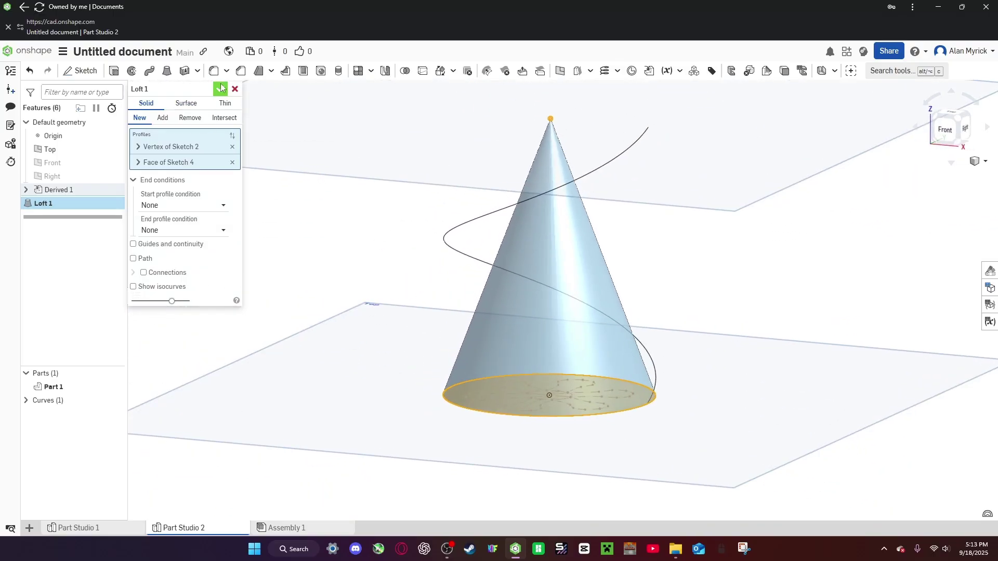
pyautogui.click(220, 90)
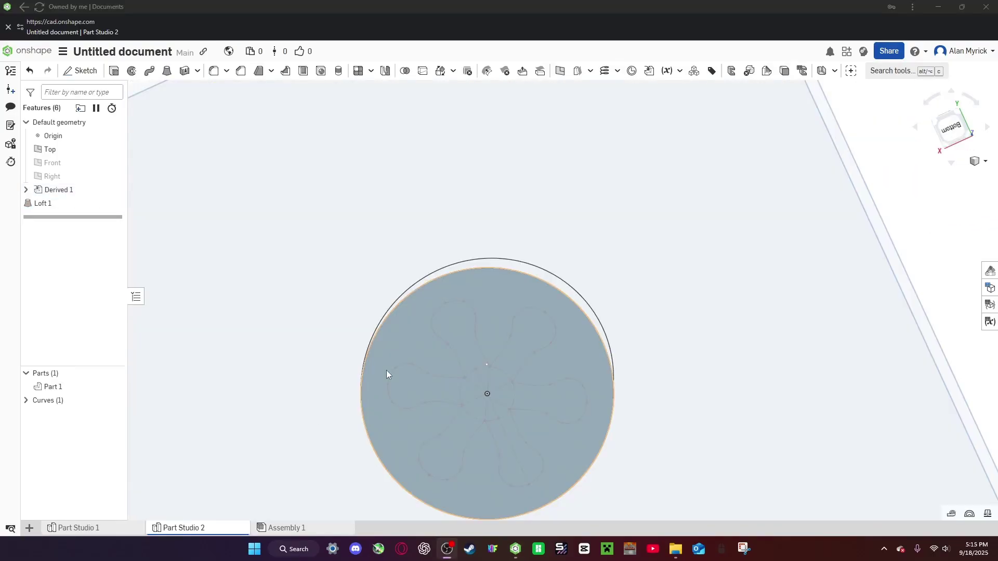
# Sketch on the Sketch 4 disk face and offset one flower lobe by 0.43, flipped
pyautogui.click(81, 72)
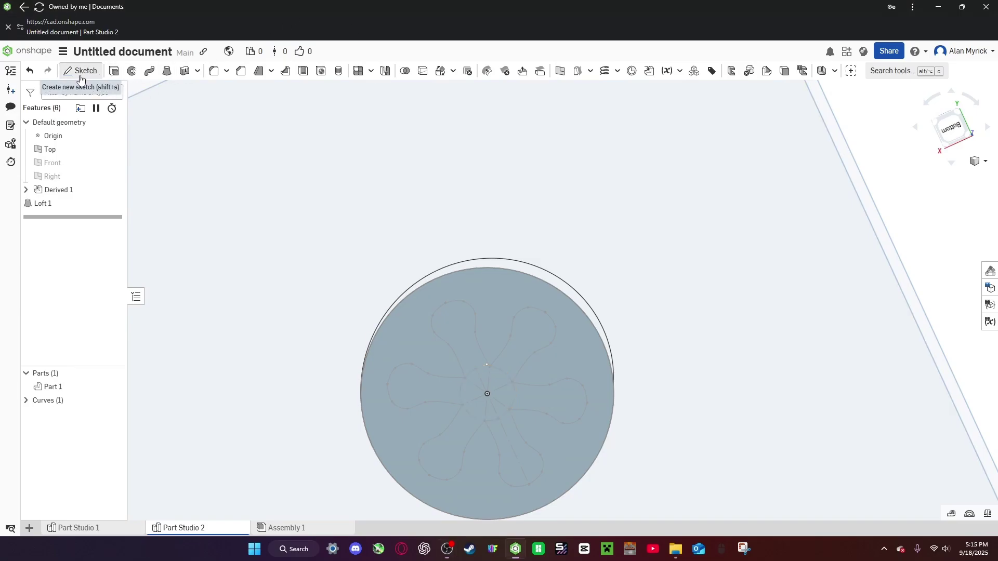
pyautogui.click(494, 312)
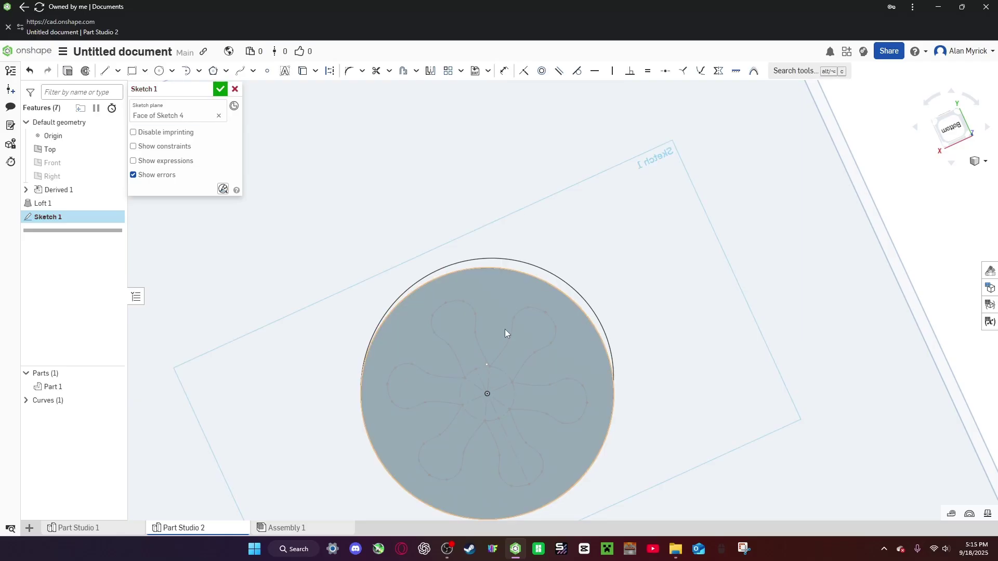
pyautogui.scroll(3, 468, 386)
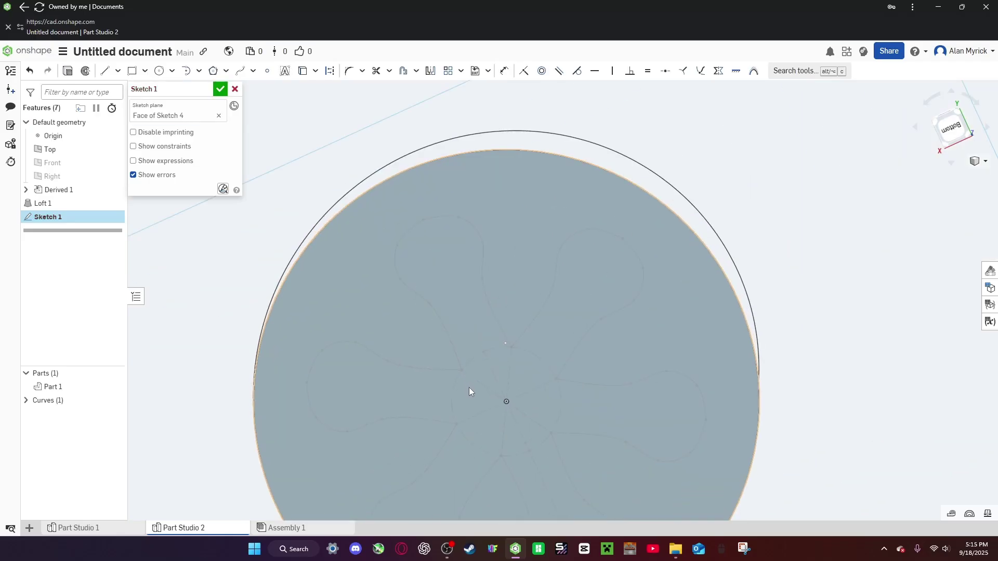
pyautogui.scroll(2, 502, 439)
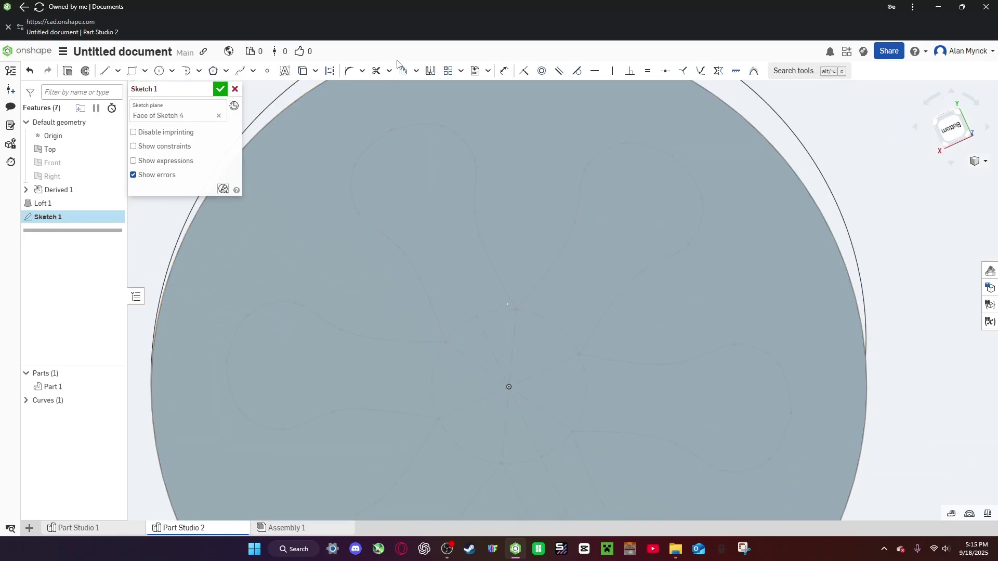
pyautogui.click(405, 72)
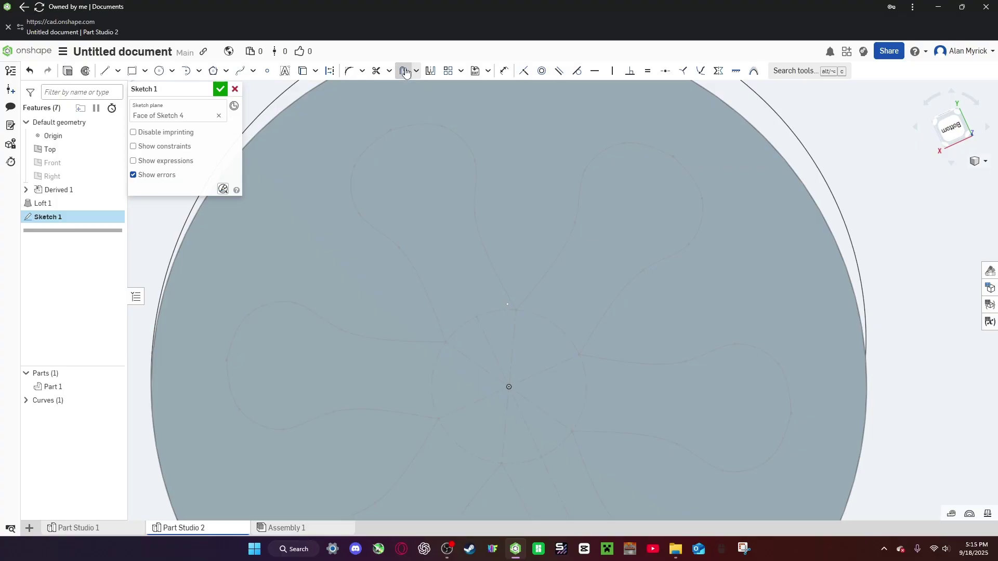
pyautogui.click(478, 225)
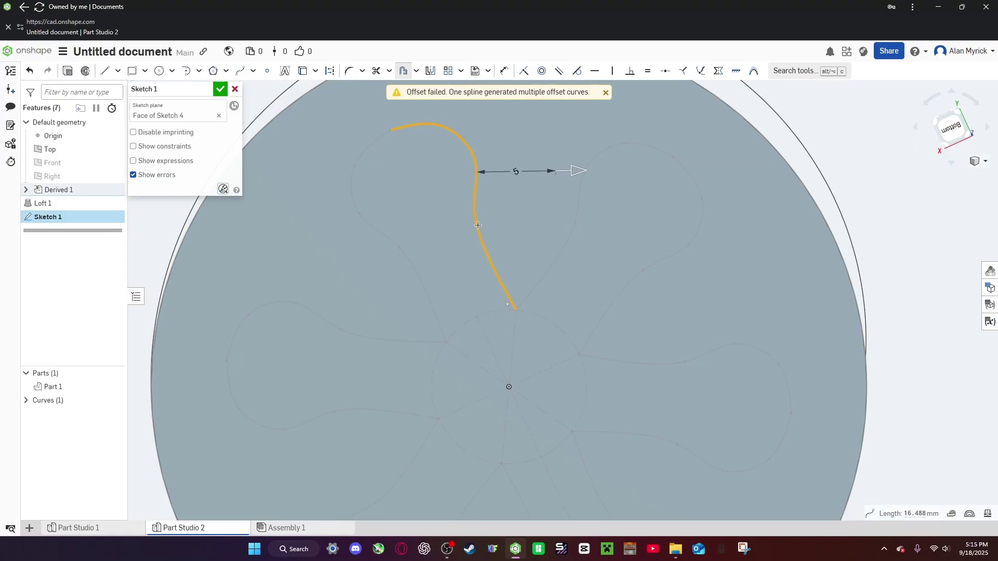
pyautogui.click(571, 171)
pyautogui.moveTo(440, 174); pyautogui.dragTo(436, 176)
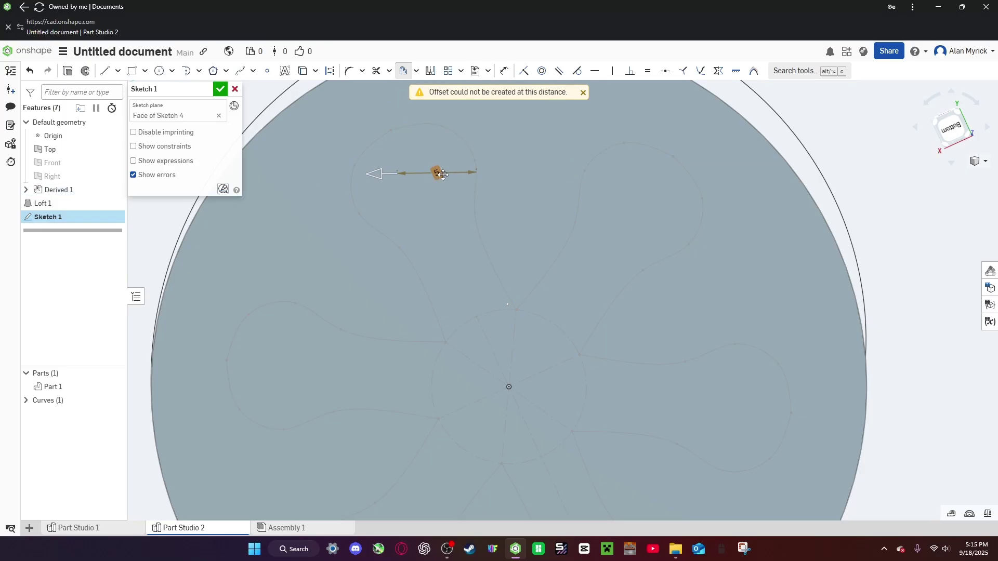
pyautogui.click(442, 174)
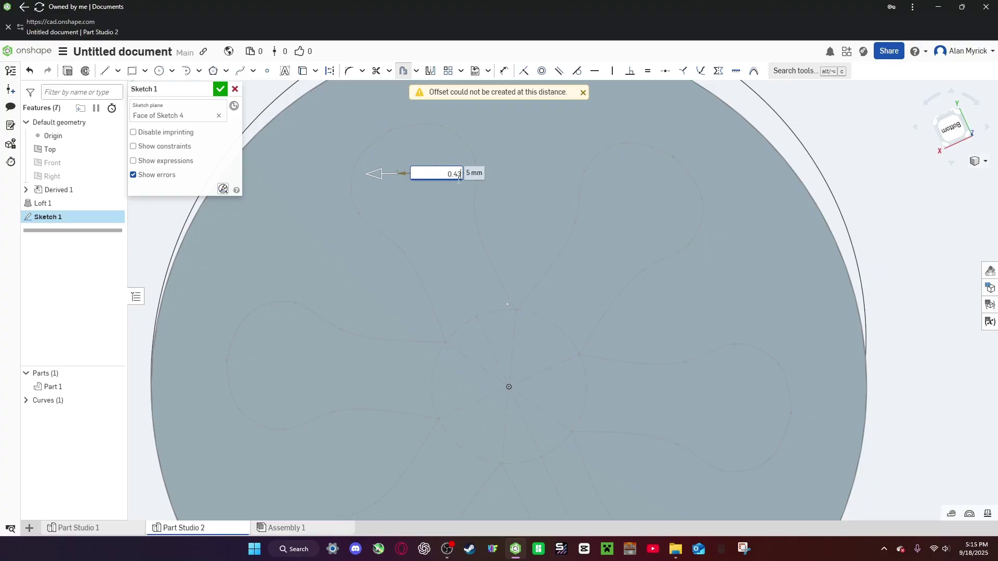
pyautogui.write('0.43')
pyautogui.press('Return')
# Extend the 0.43 offset to the remaining flower curves and finish the sketch
pyautogui.scroll(5, 471, 161)
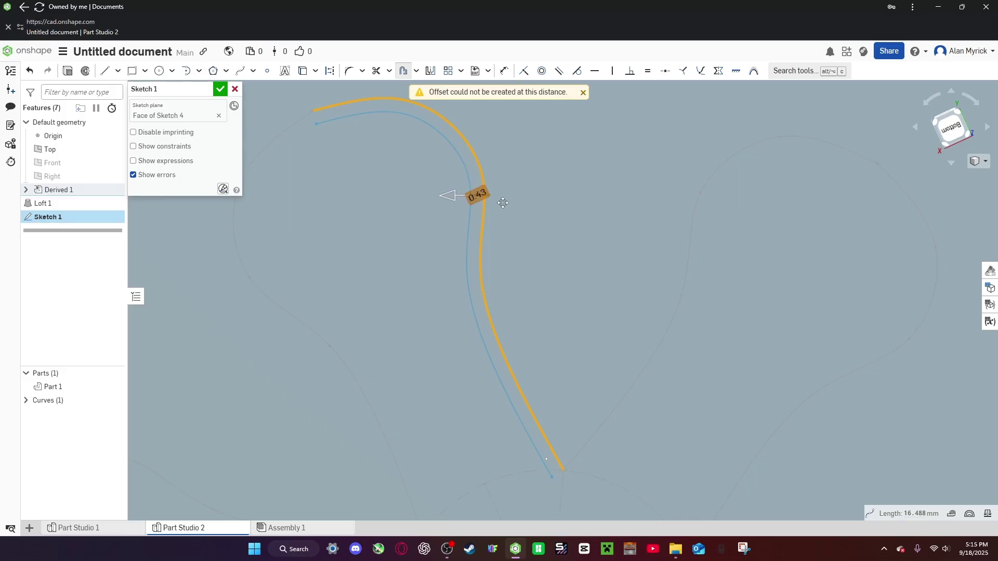
pyautogui.scroll(-4, 514, 263)
pyautogui.click(598, 291)
pyautogui.click(692, 322)
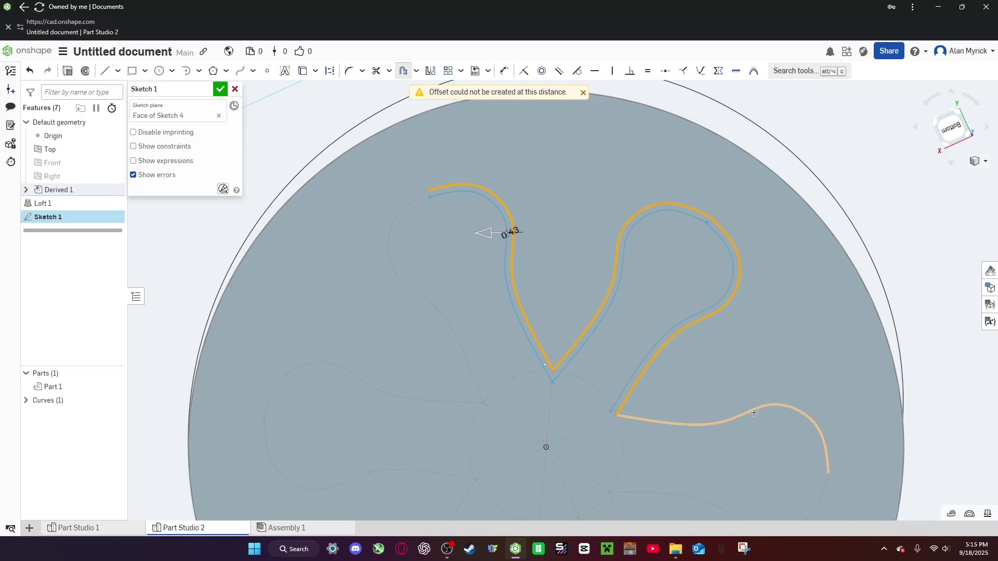
pyautogui.scroll(-3, 705, 429)
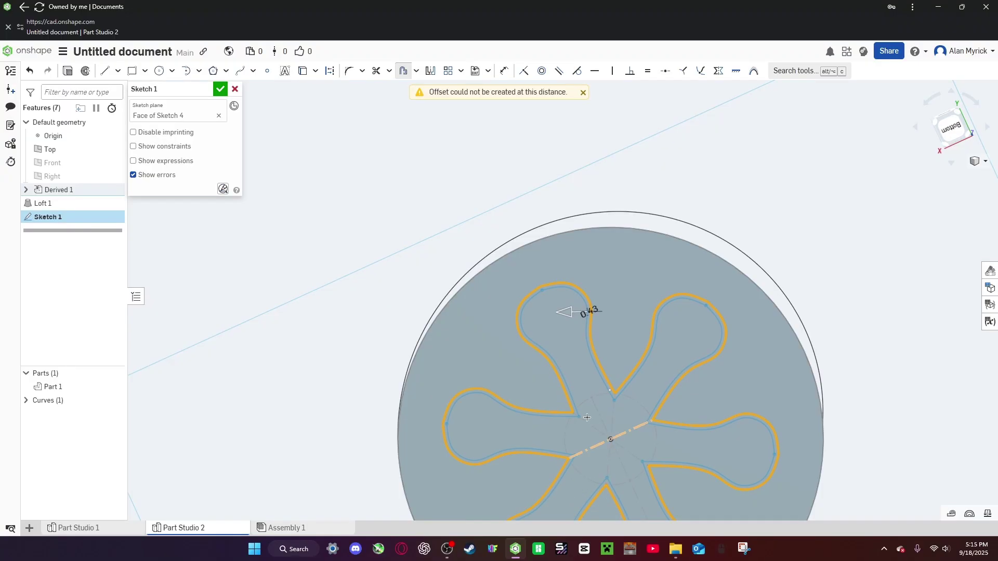
pyautogui.click(220, 92)
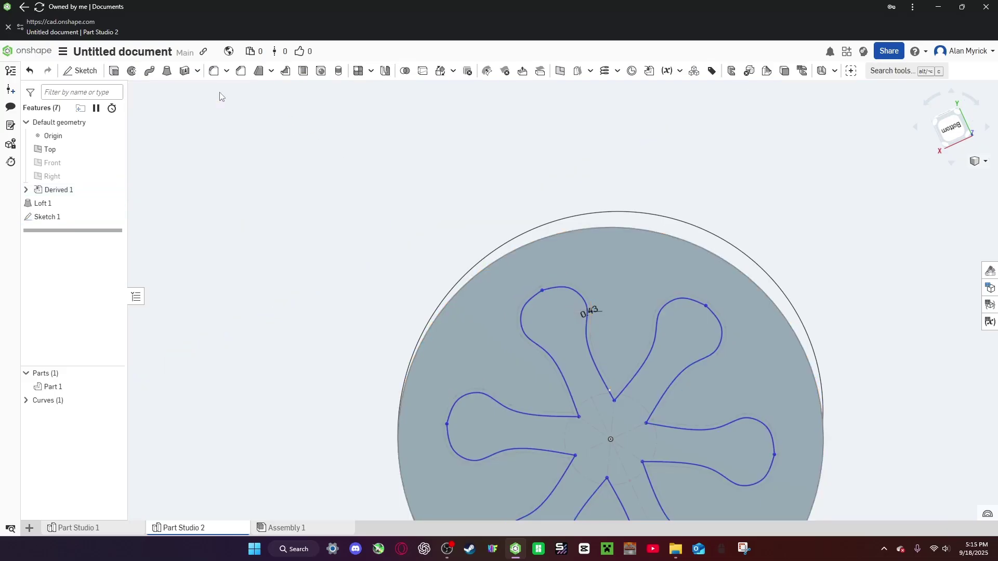
# Zoom to the cone base and select Sketch 1's flower regions for the sweep
pyautogui.scroll(5, 585, 385)
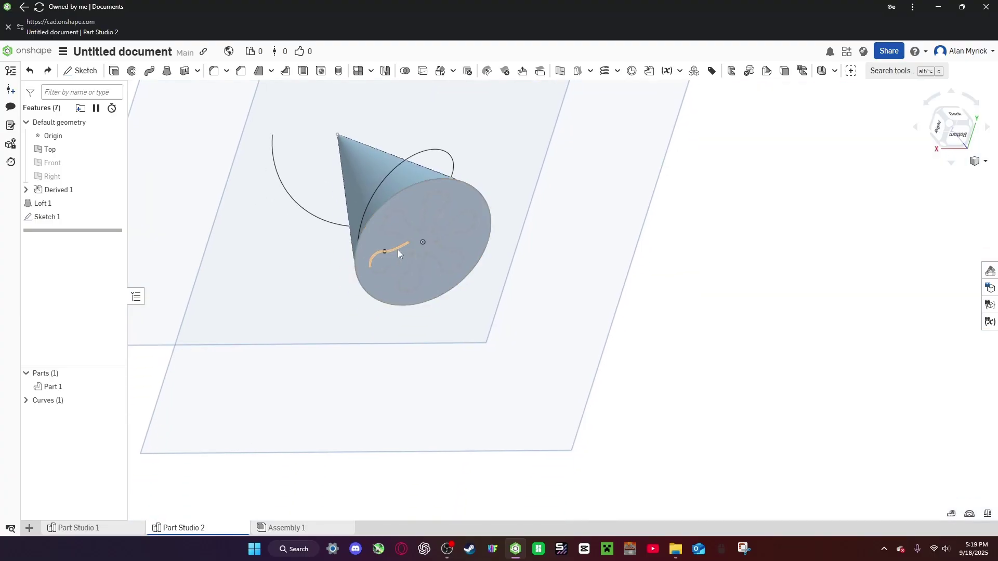
pyautogui.scroll(5, 399, 244)
pyautogui.scroll(5, 287, 122)
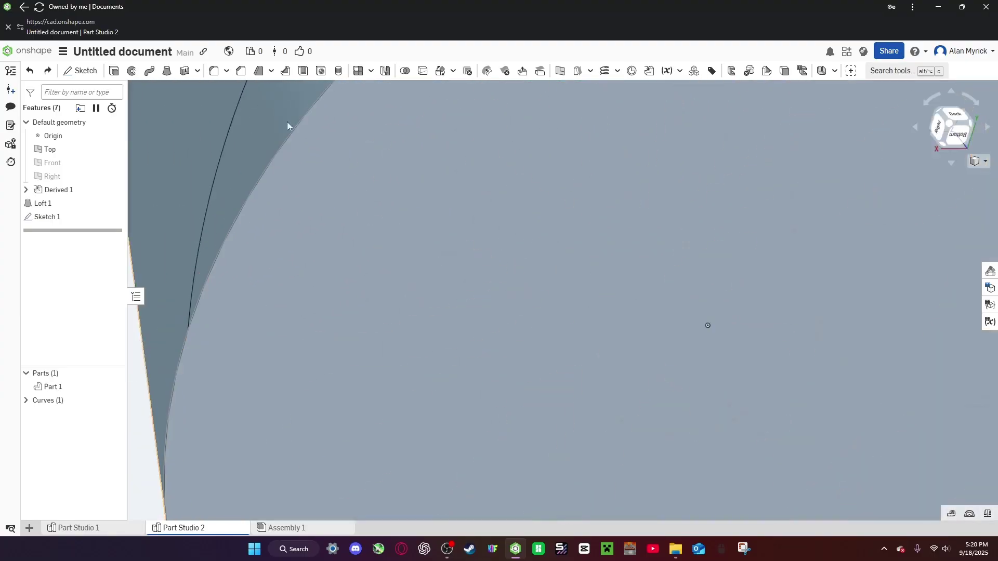
pyautogui.scroll(2, 296, 134)
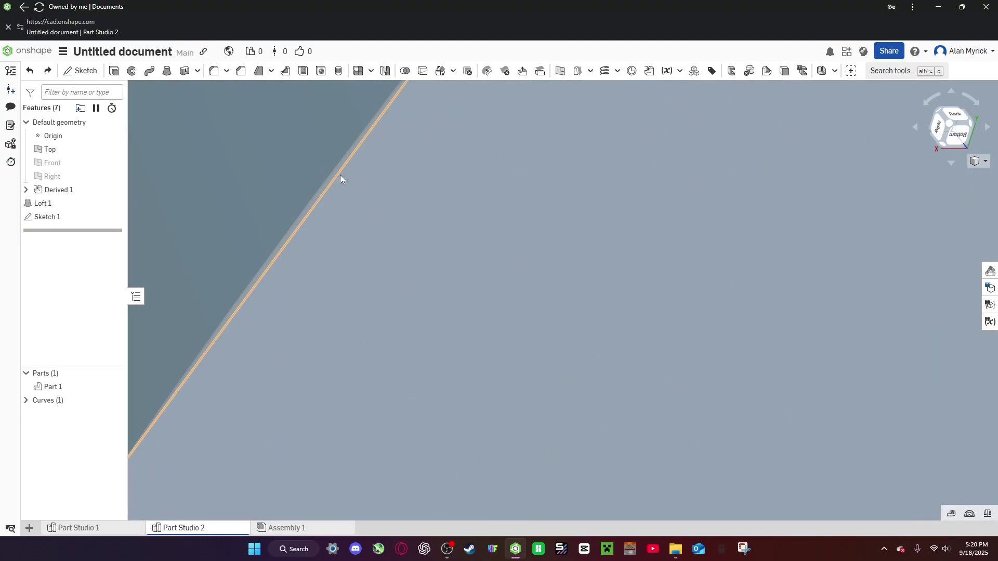
pyautogui.click(340, 174)
pyautogui.scroll(-4, 340, 173)
pyautogui.scroll(-5, 351, 168)
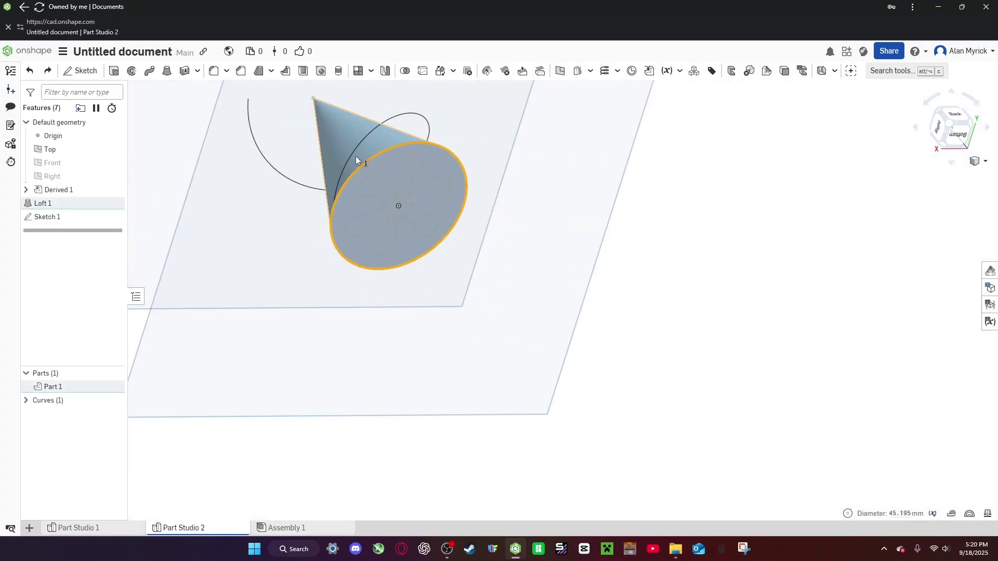
pyautogui.scroll(10, 364, 183)
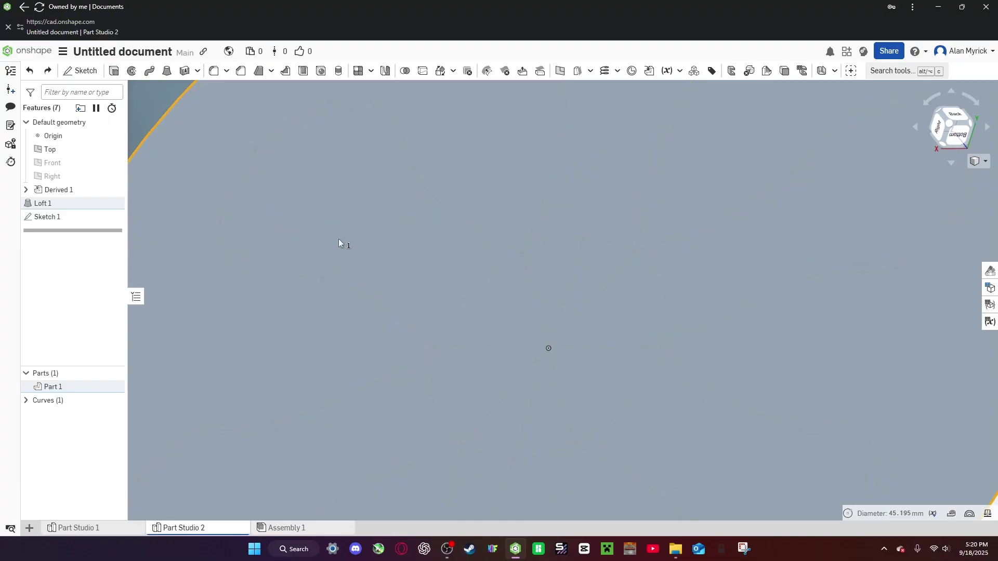
pyautogui.click(381, 267)
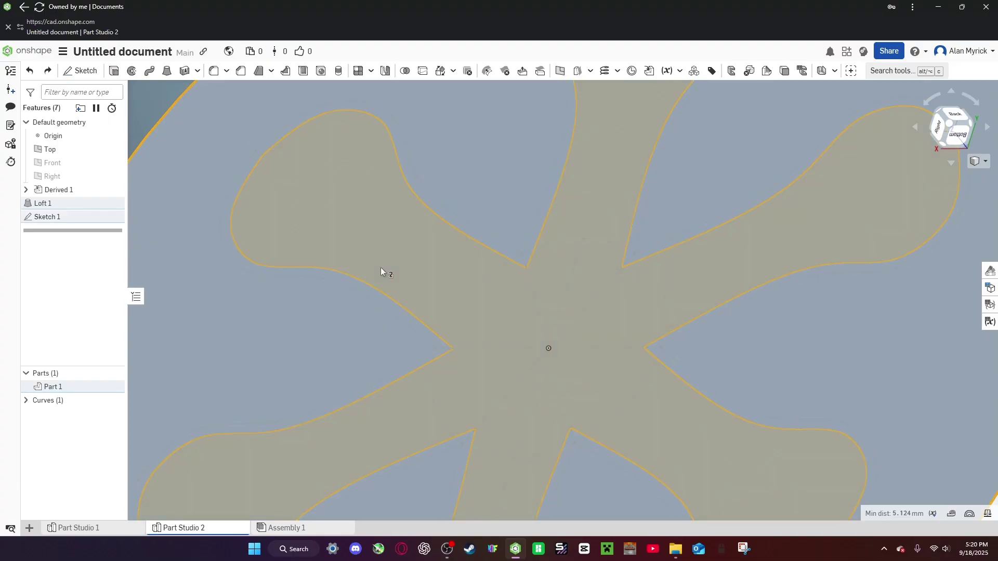
pyautogui.scroll(-5, 379, 250)
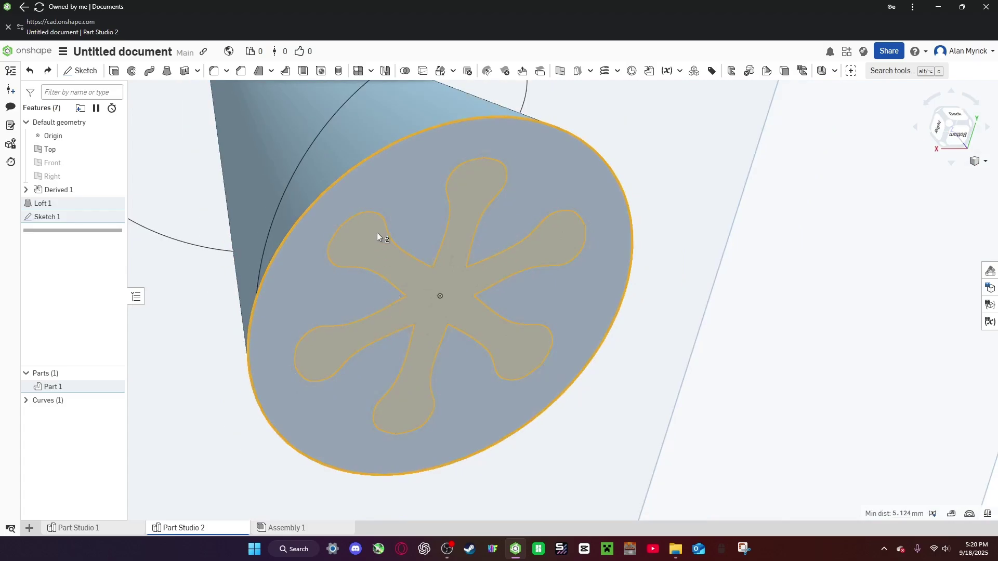
pyautogui.click(148, 72)
# Sweep the flower regions along the helix as a new separate Part 2
pyautogui.click(185, 160)
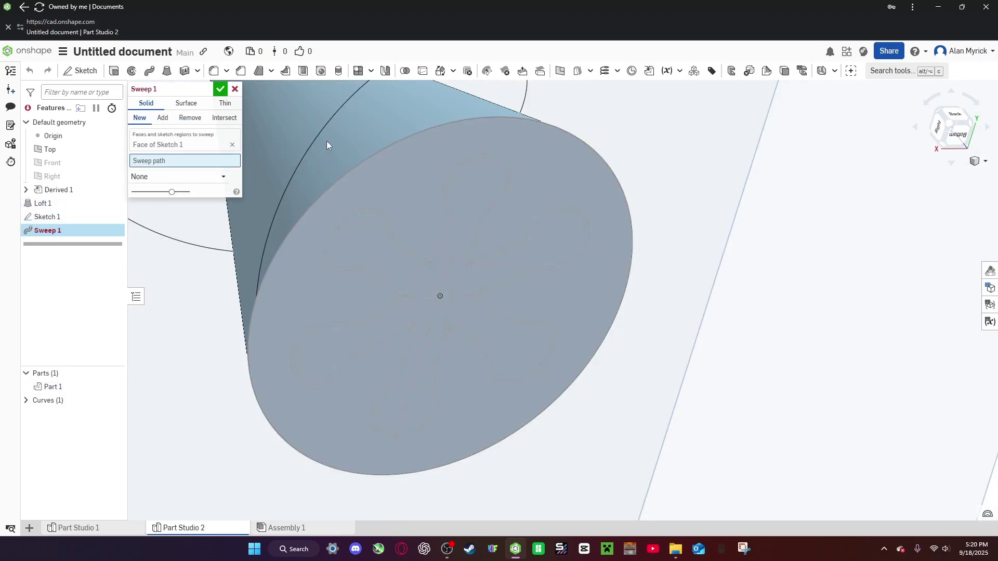
pyautogui.click(314, 133)
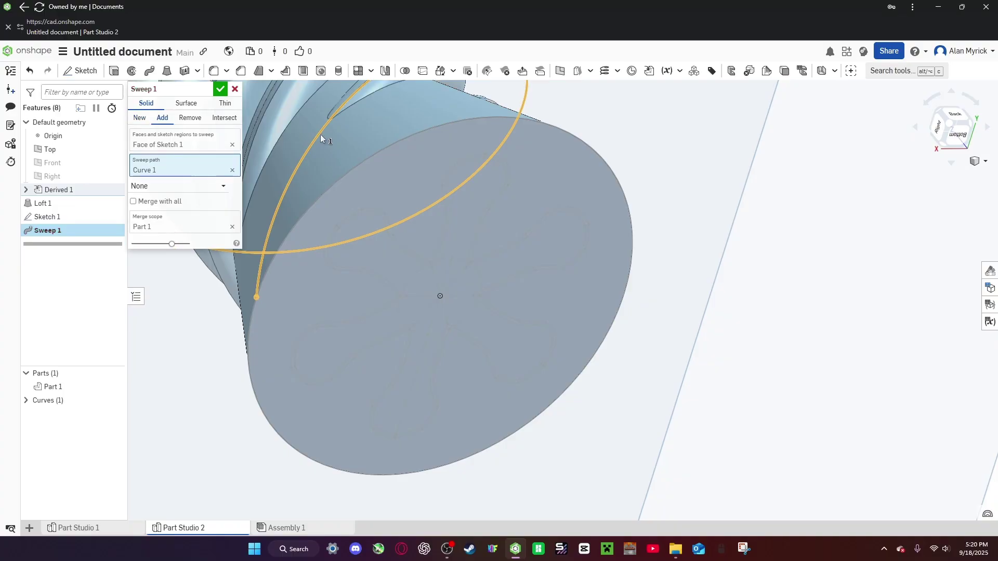
pyautogui.moveTo(366, 142); pyautogui.dragTo(470, 164, button='right')
pyautogui.click(141, 118)
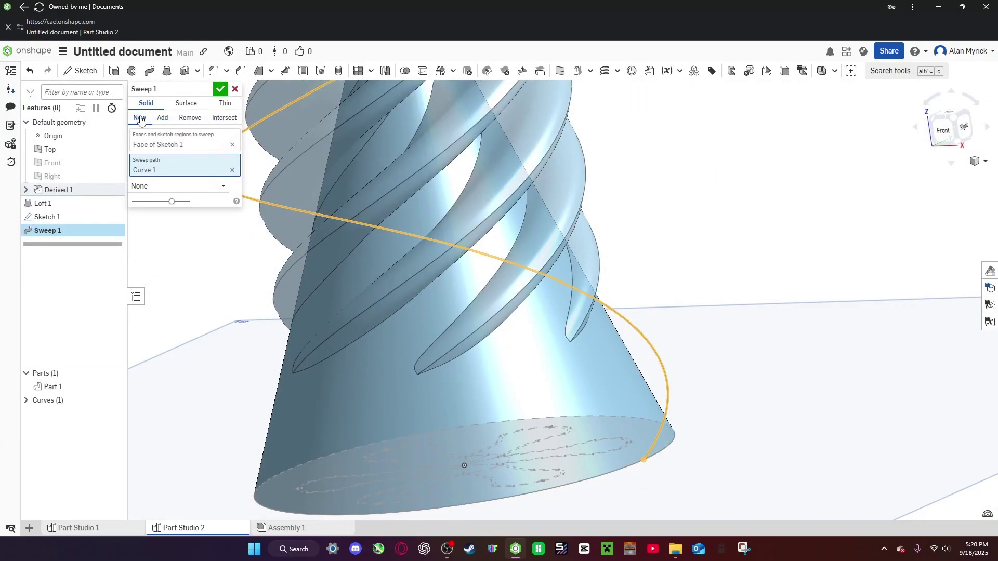
pyautogui.scroll(-5, 367, 200)
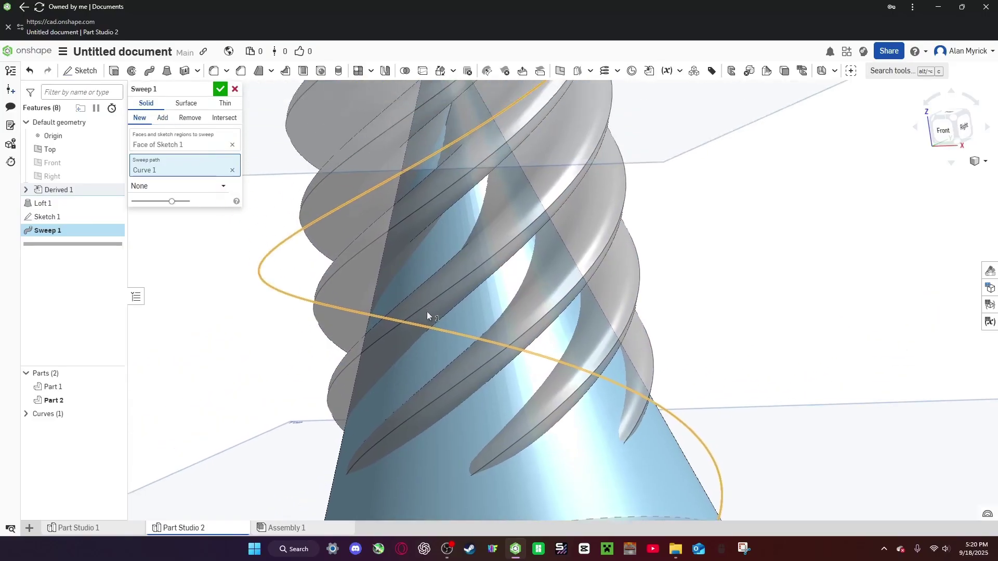
pyautogui.click(221, 89)
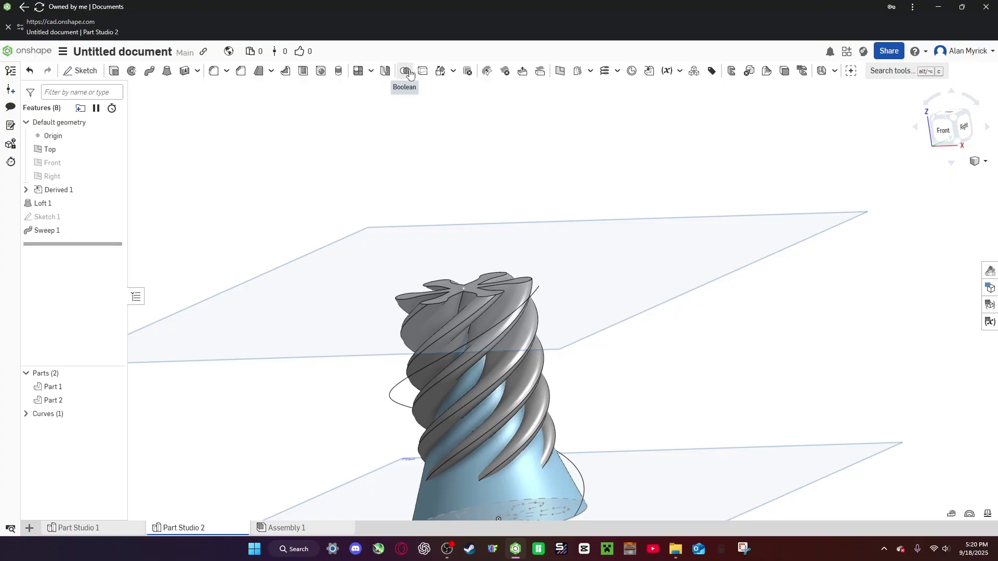
# Apply an Intersect Boolean between the cone (Part 1) and the twisted sweep (Part 2)
pyautogui.click(407, 72)
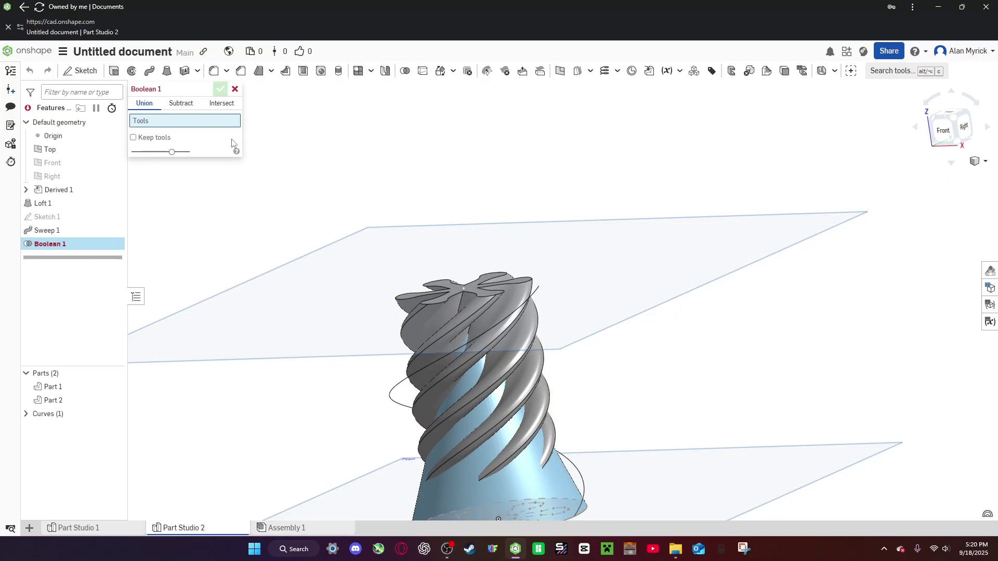
pyautogui.click(221, 104)
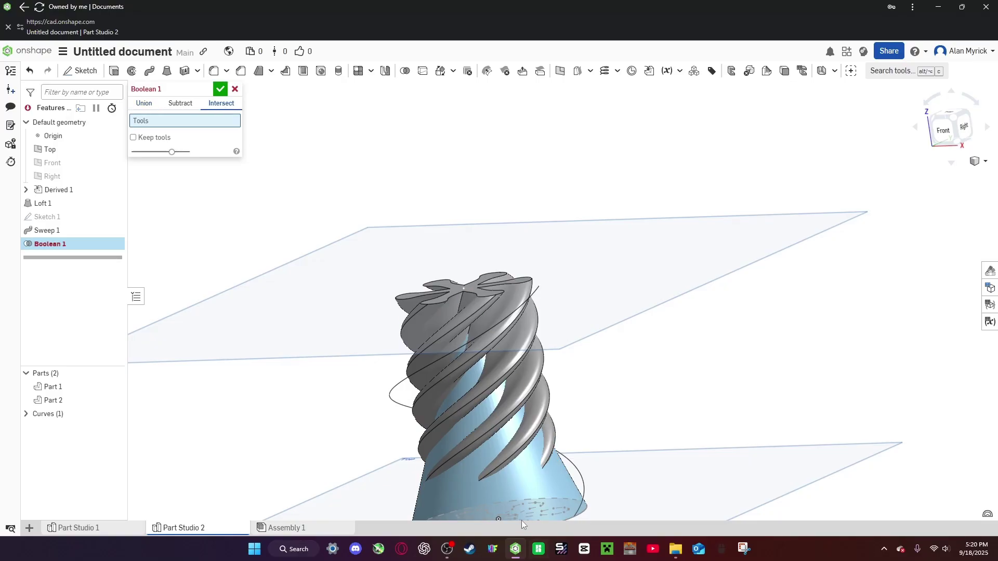
pyautogui.click(489, 487)
pyautogui.click(539, 385)
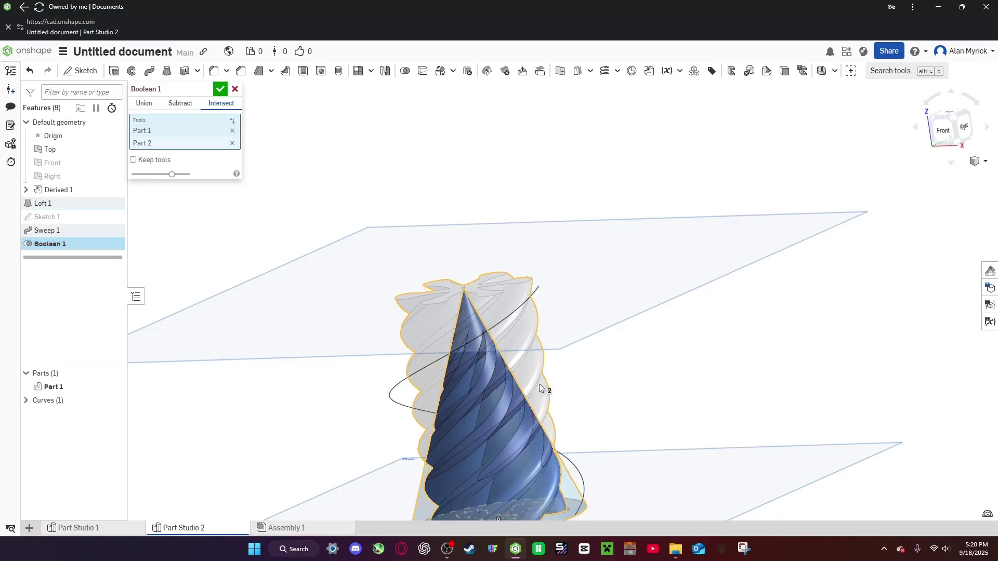
pyautogui.moveTo(542, 379); pyautogui.dragTo(564, 252, button='middle')
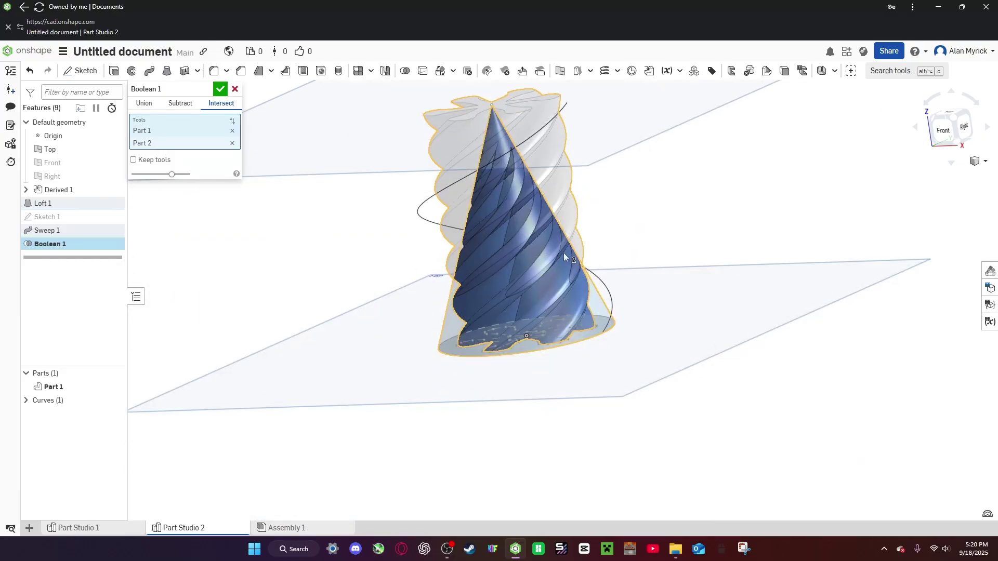
pyautogui.moveTo(629, 312); pyautogui.dragTo(631, 225, button='right')
pyautogui.scroll(10, 506, 234)
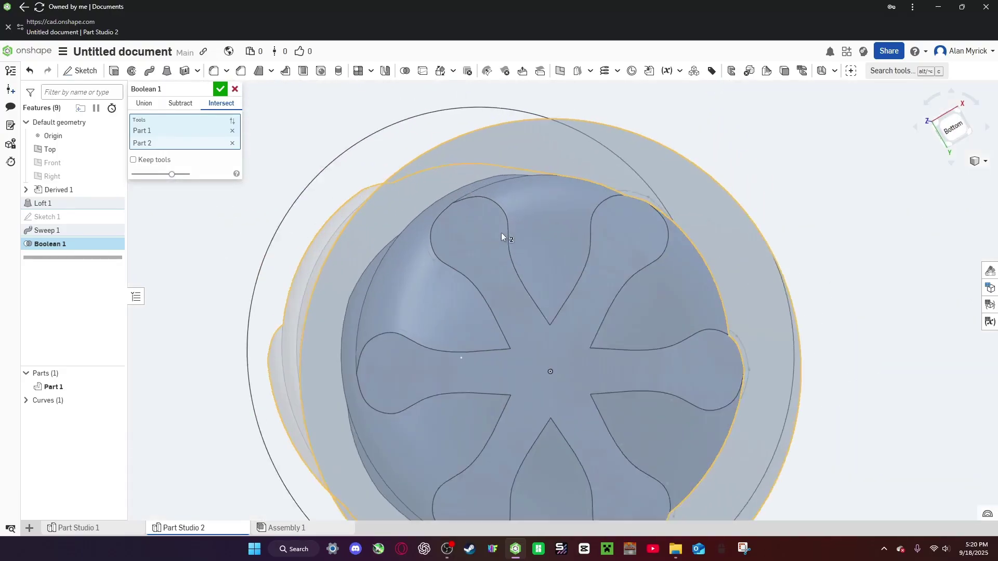
pyautogui.scroll(-10, 467, 241)
pyautogui.moveTo(628, 251); pyautogui.dragTo(684, 282, button='right')
pyautogui.press('Return')
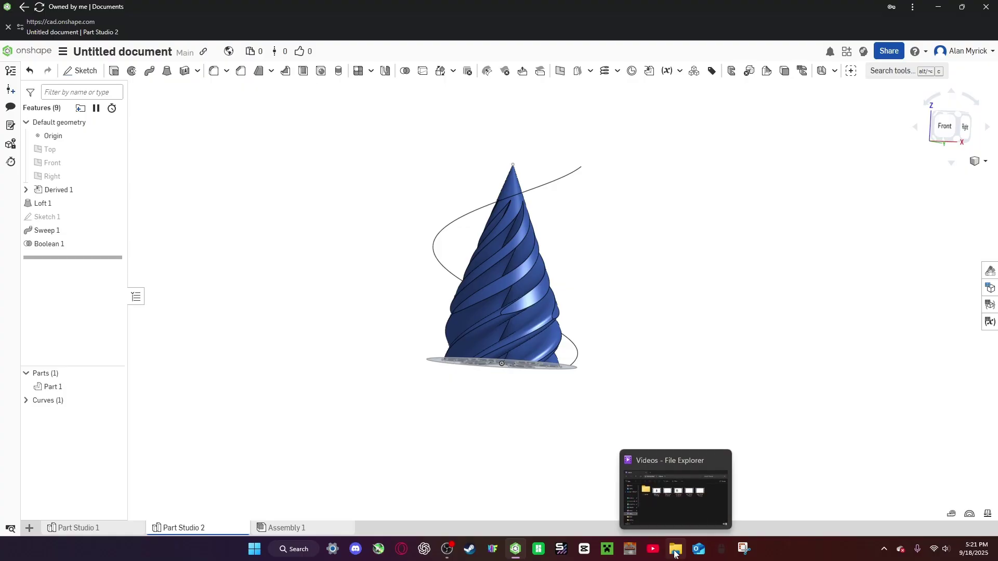
# Open Part Studio 1's Export dialog, then close it without exporting
pyautogui.rightClick(94, 534)
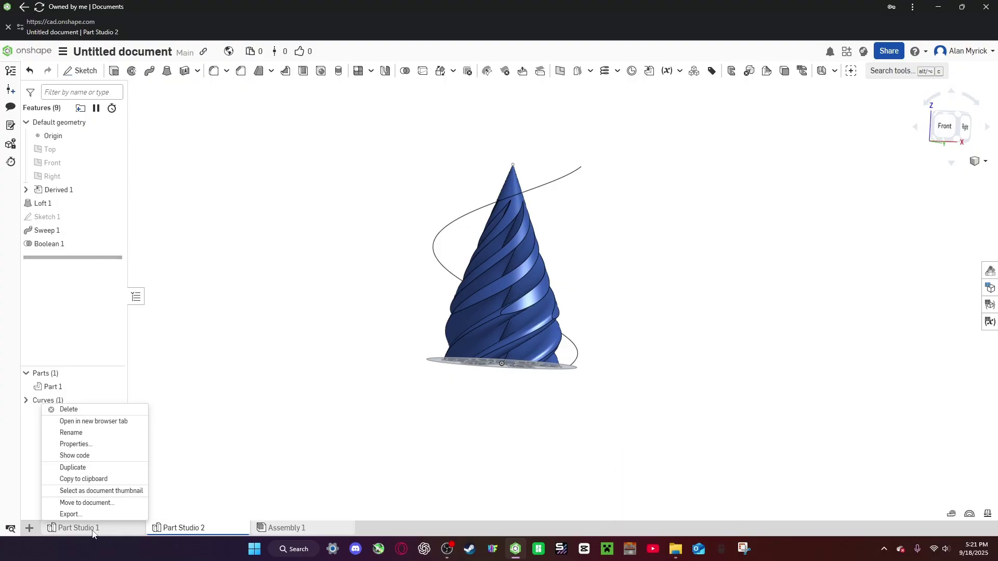
pyautogui.click(70, 514)
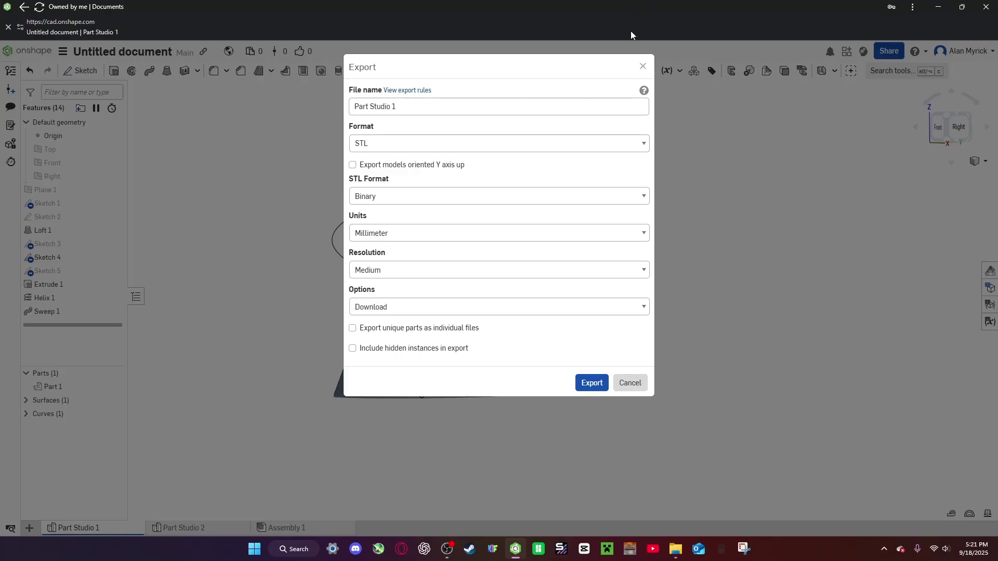
pyautogui.click(642, 68)
pyautogui.moveTo(194, 531)
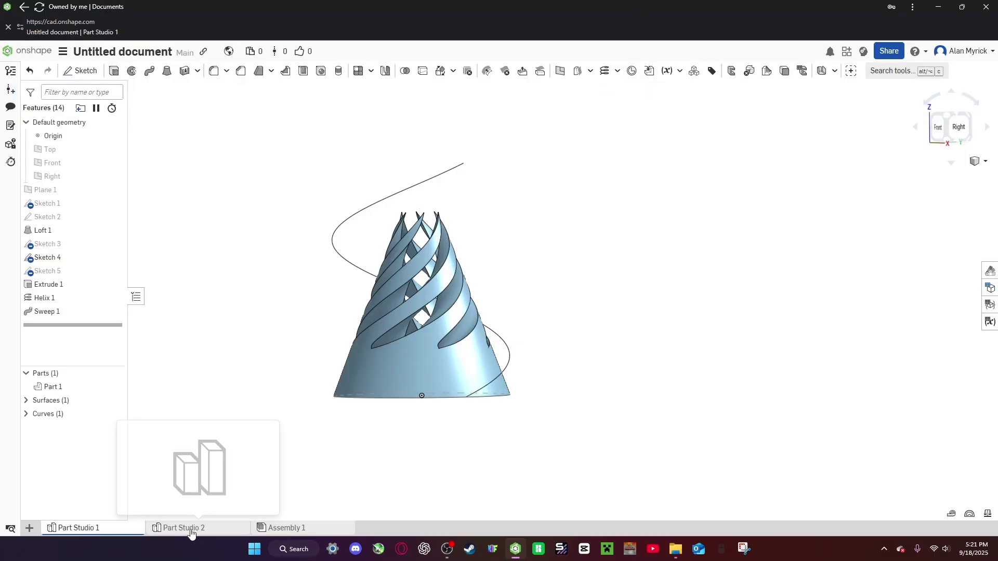